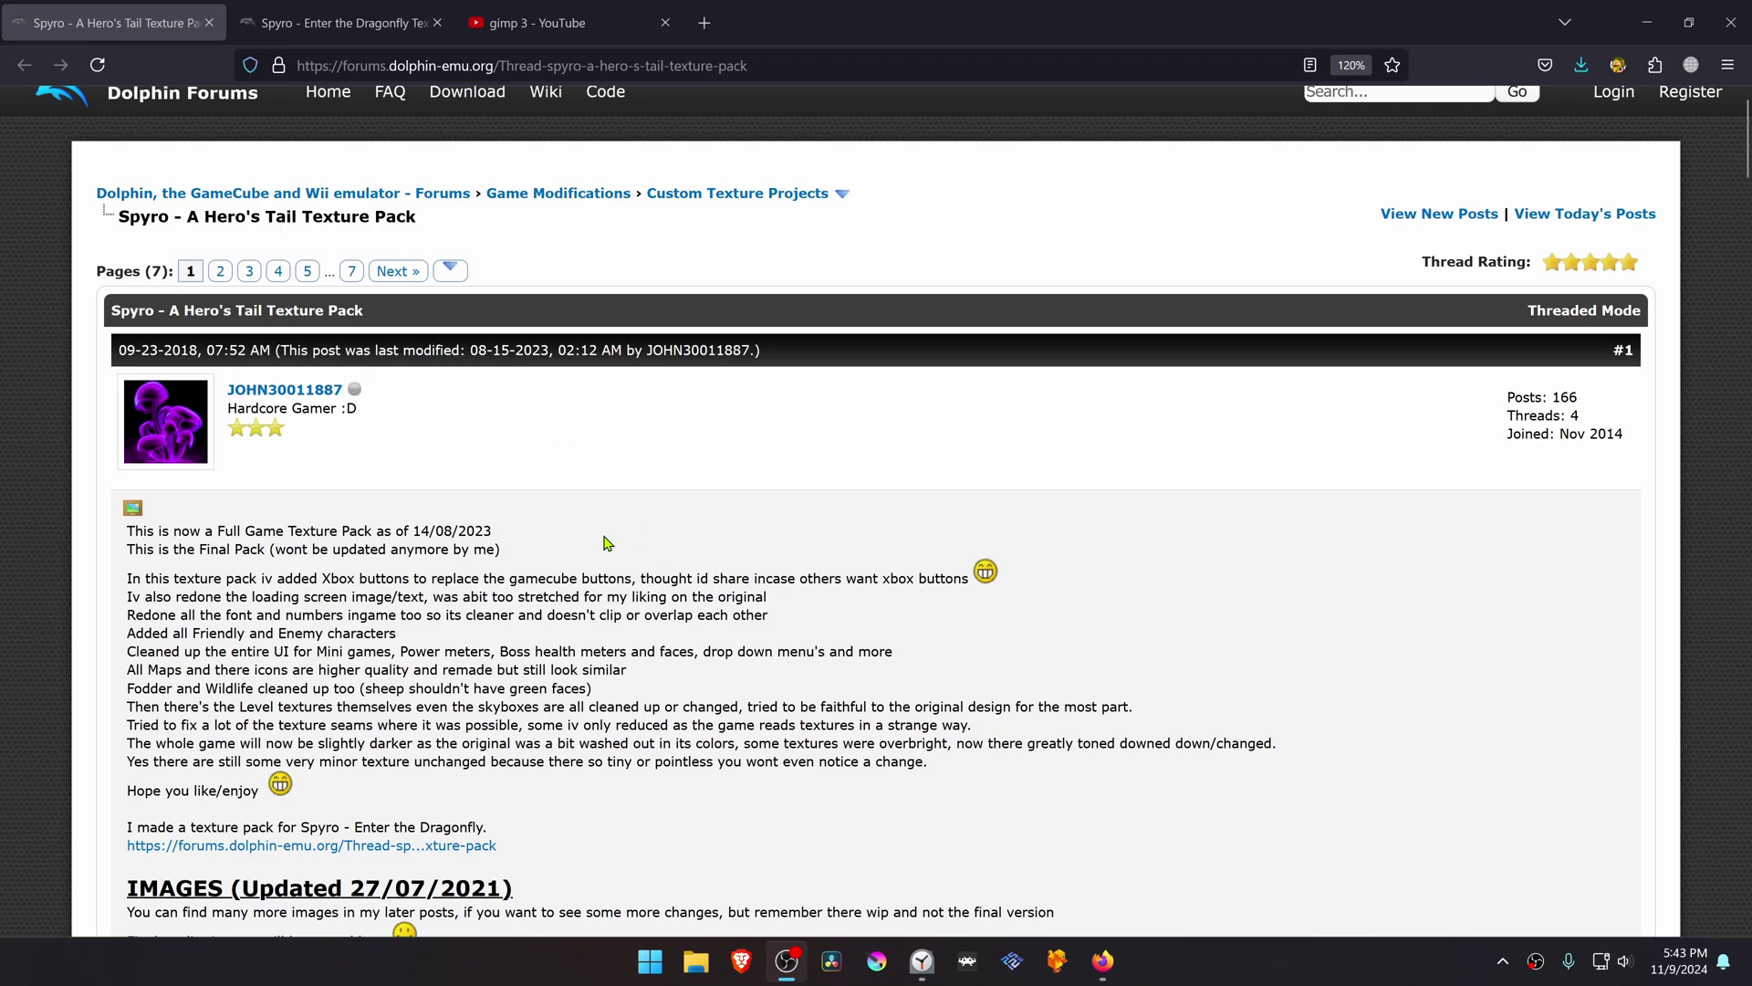
scroll(604, 534, down, 4)
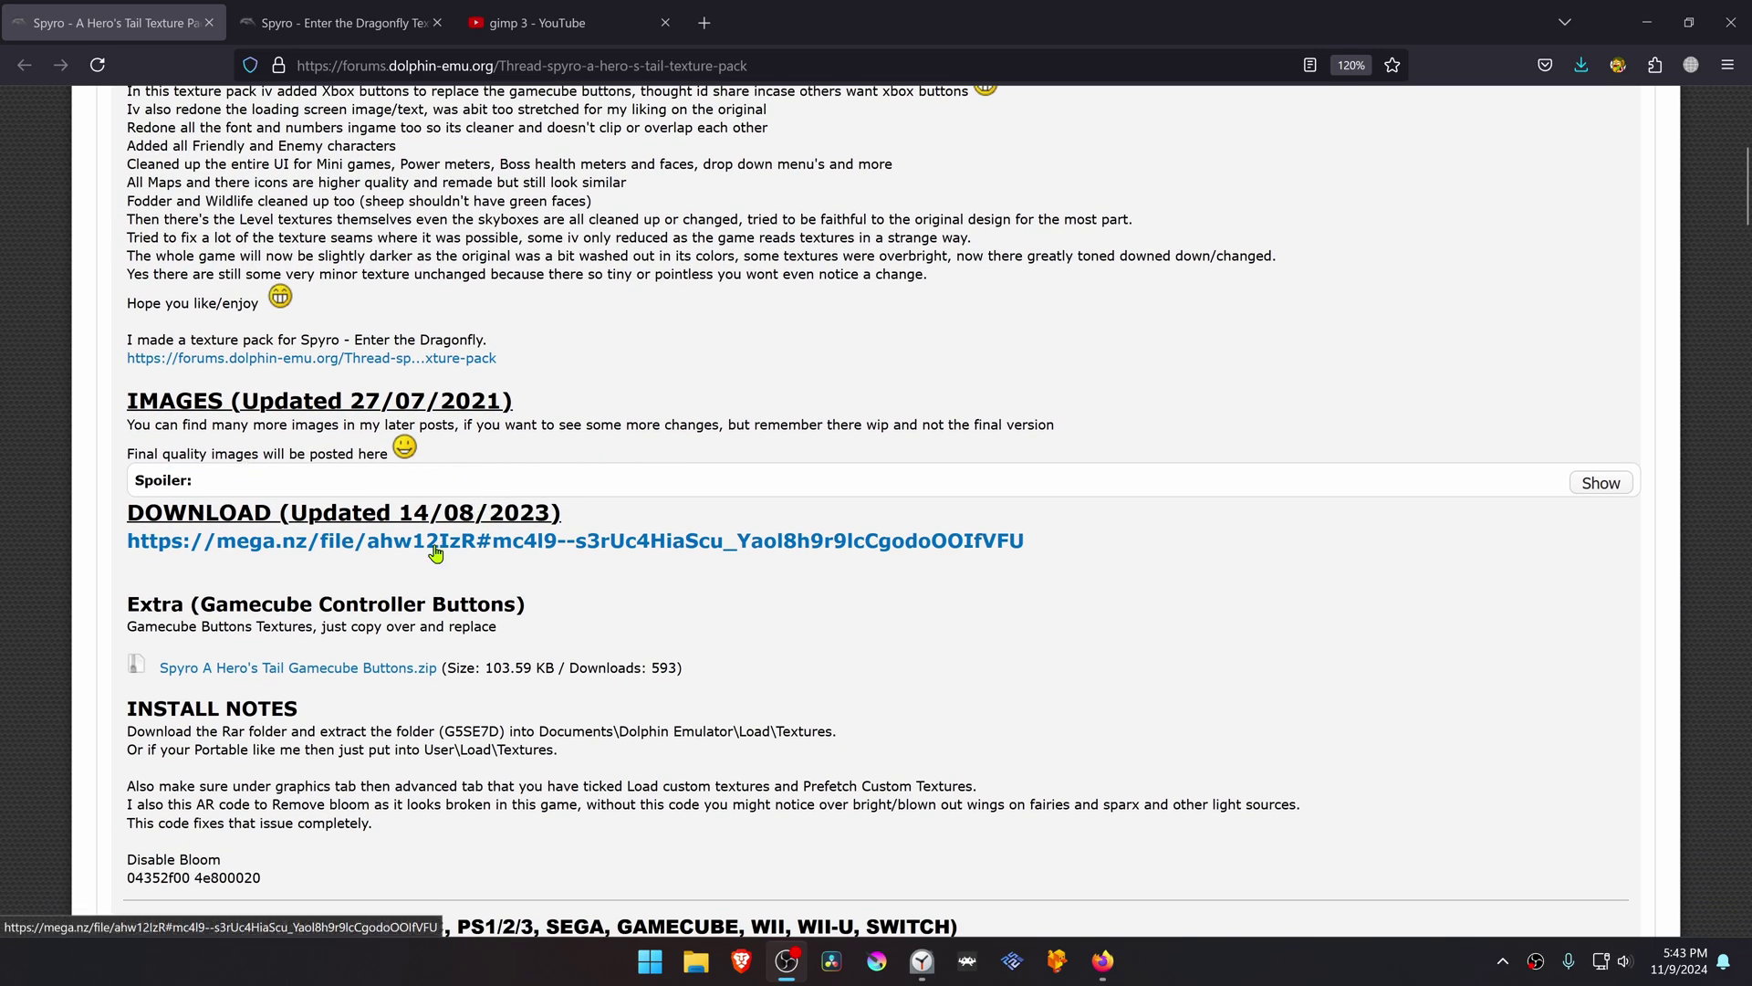
Open the Spyro texture pack's mega.nz download link from the forum thread in a new tab.
middle_click(435, 554)
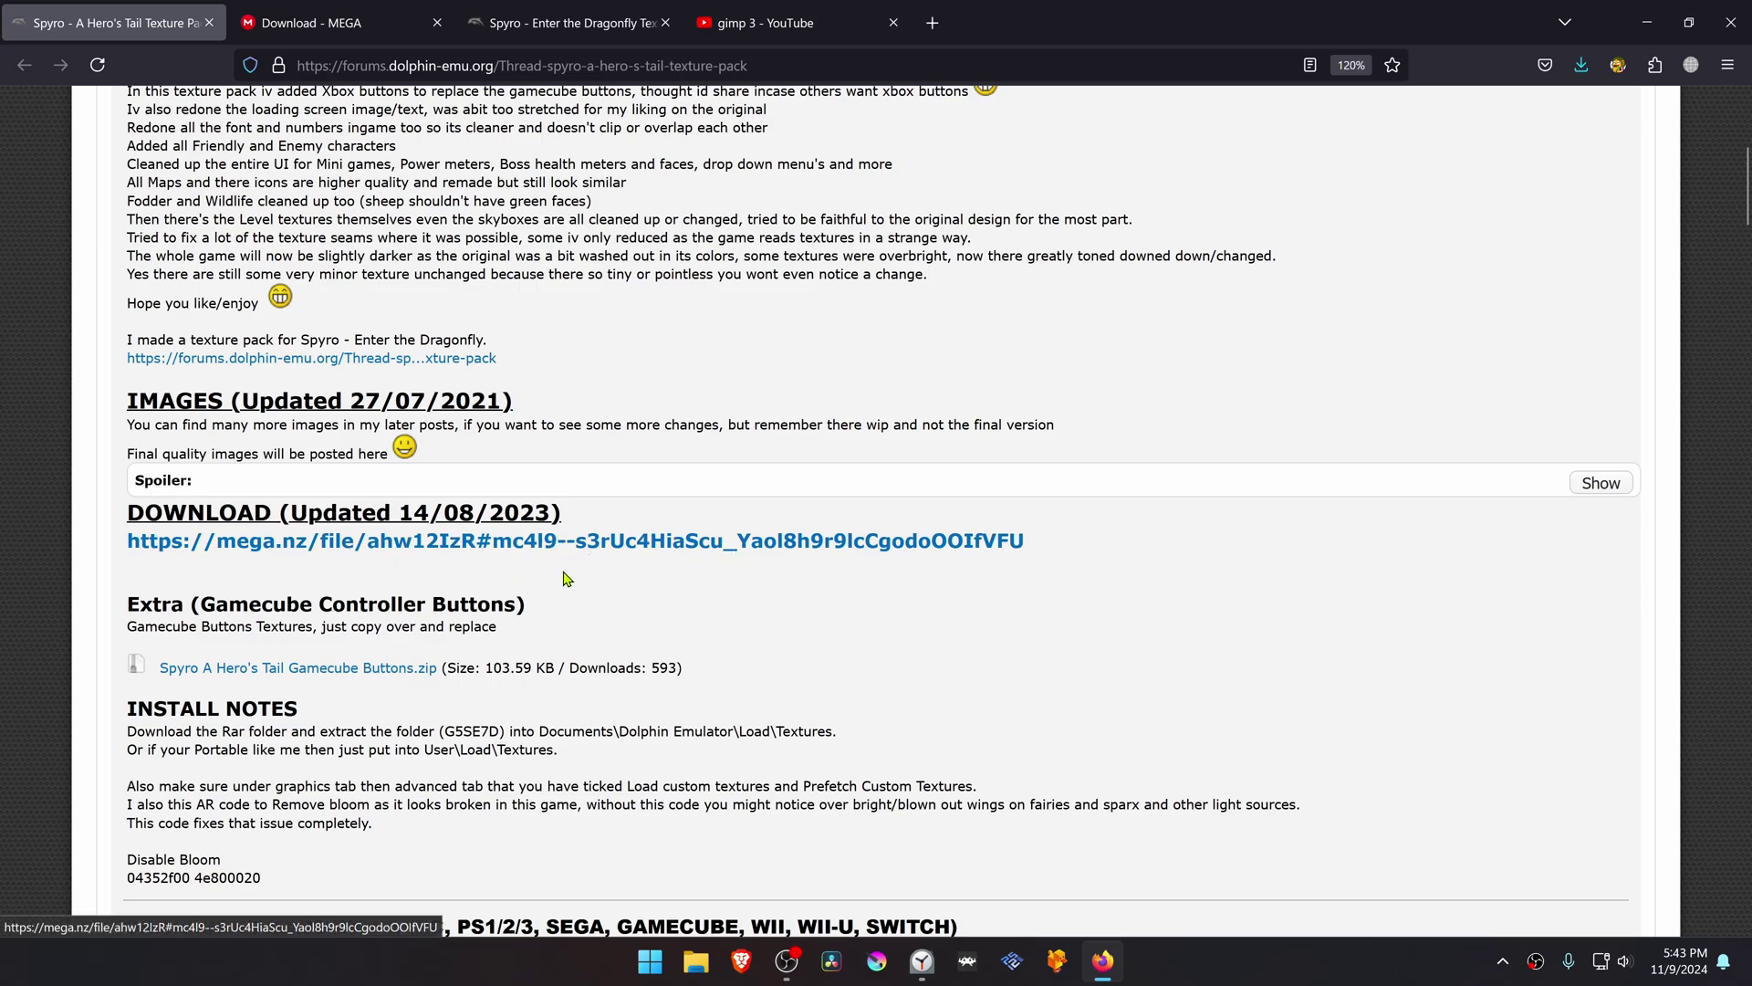
Save the Gamecube Buttons zip and the MEGA texture pack zip to the desktop, replacing old copies.
click(361, 668)
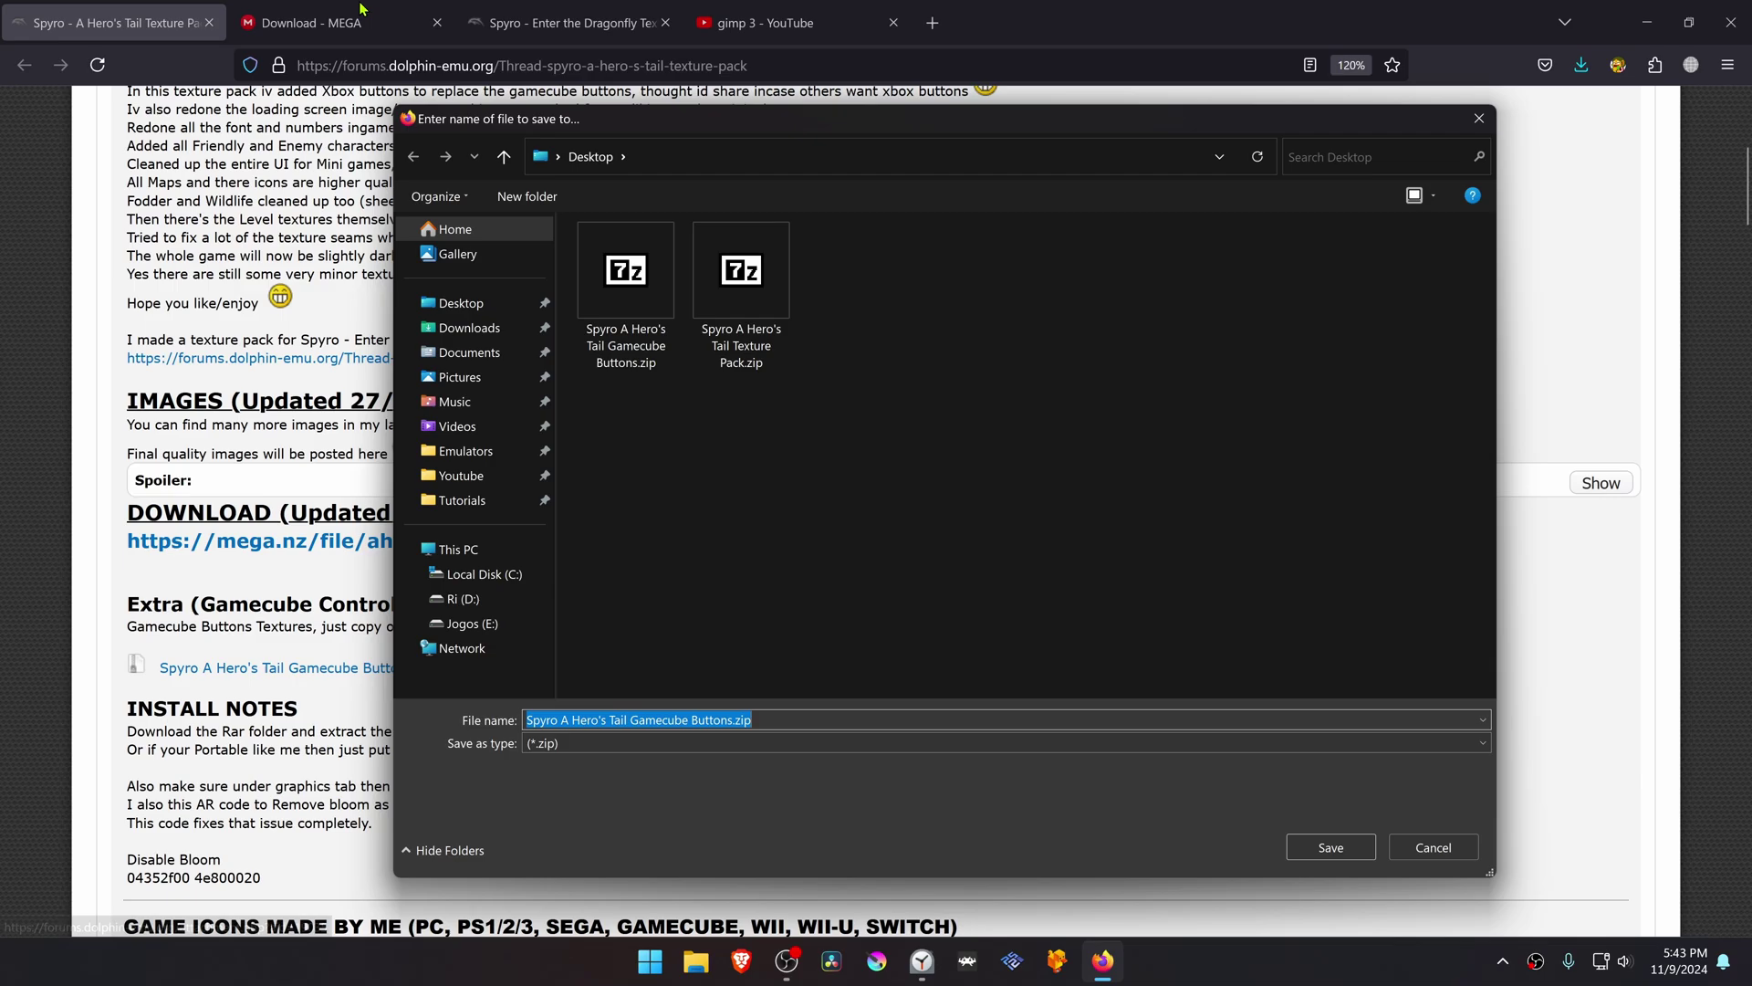
click(1337, 849)
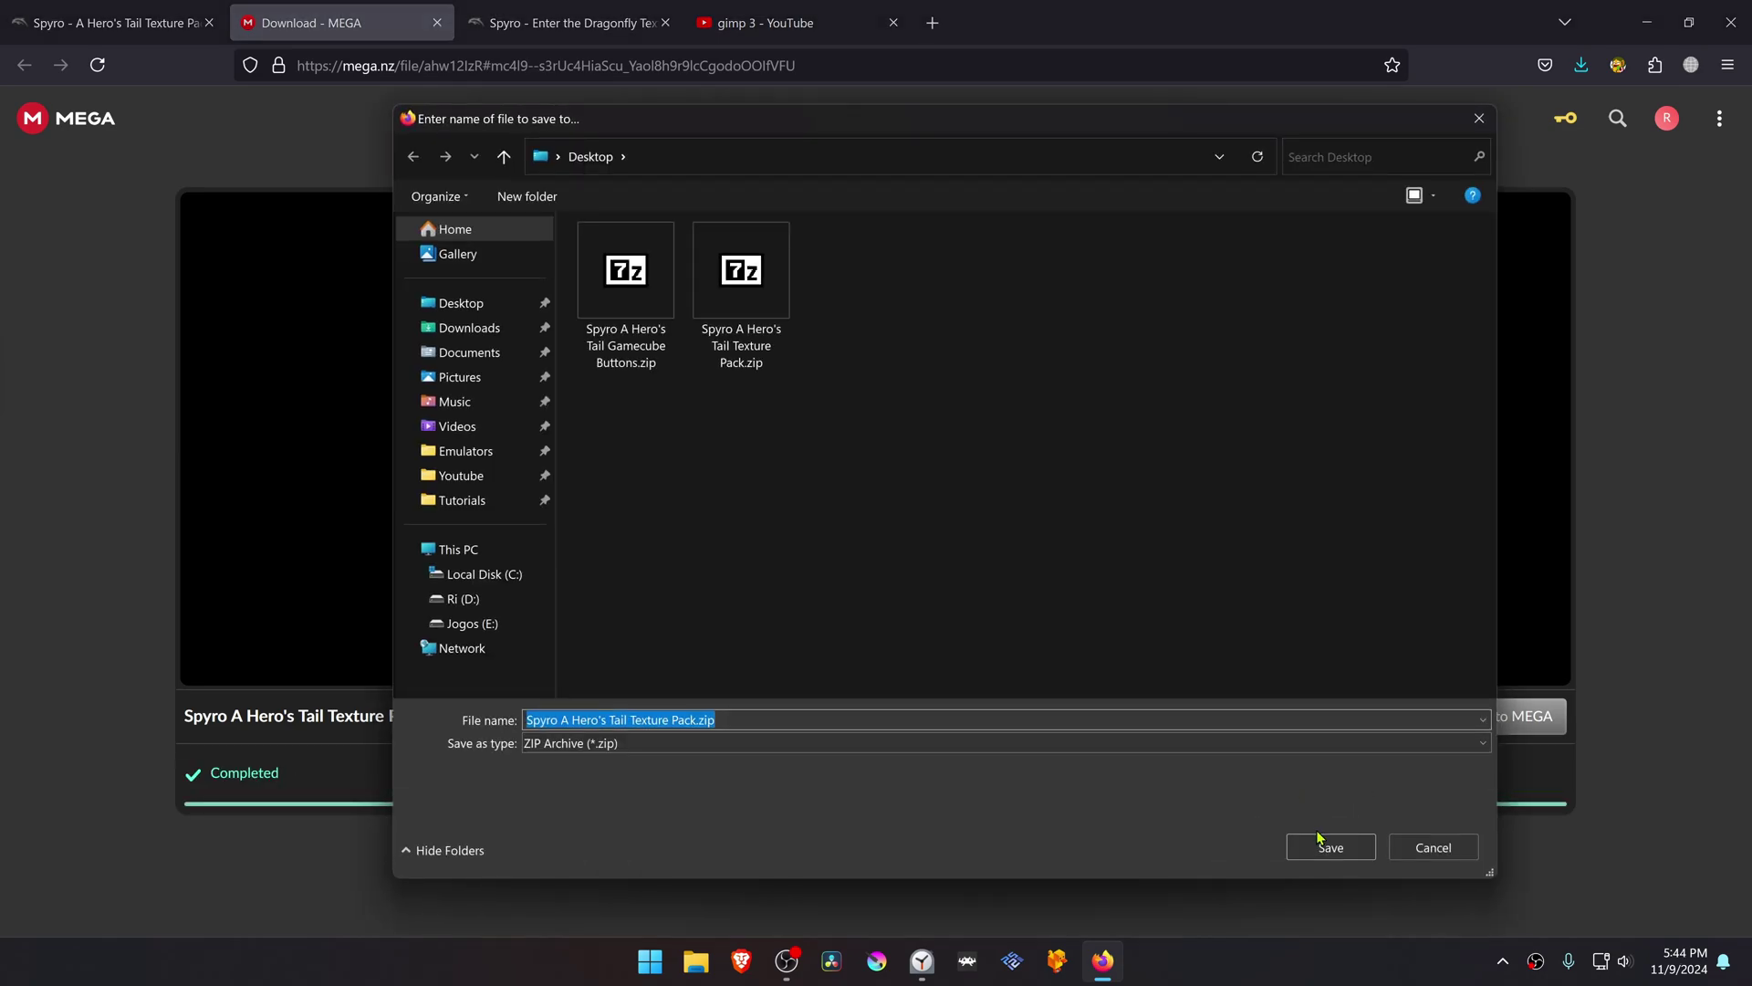
click(1321, 854)
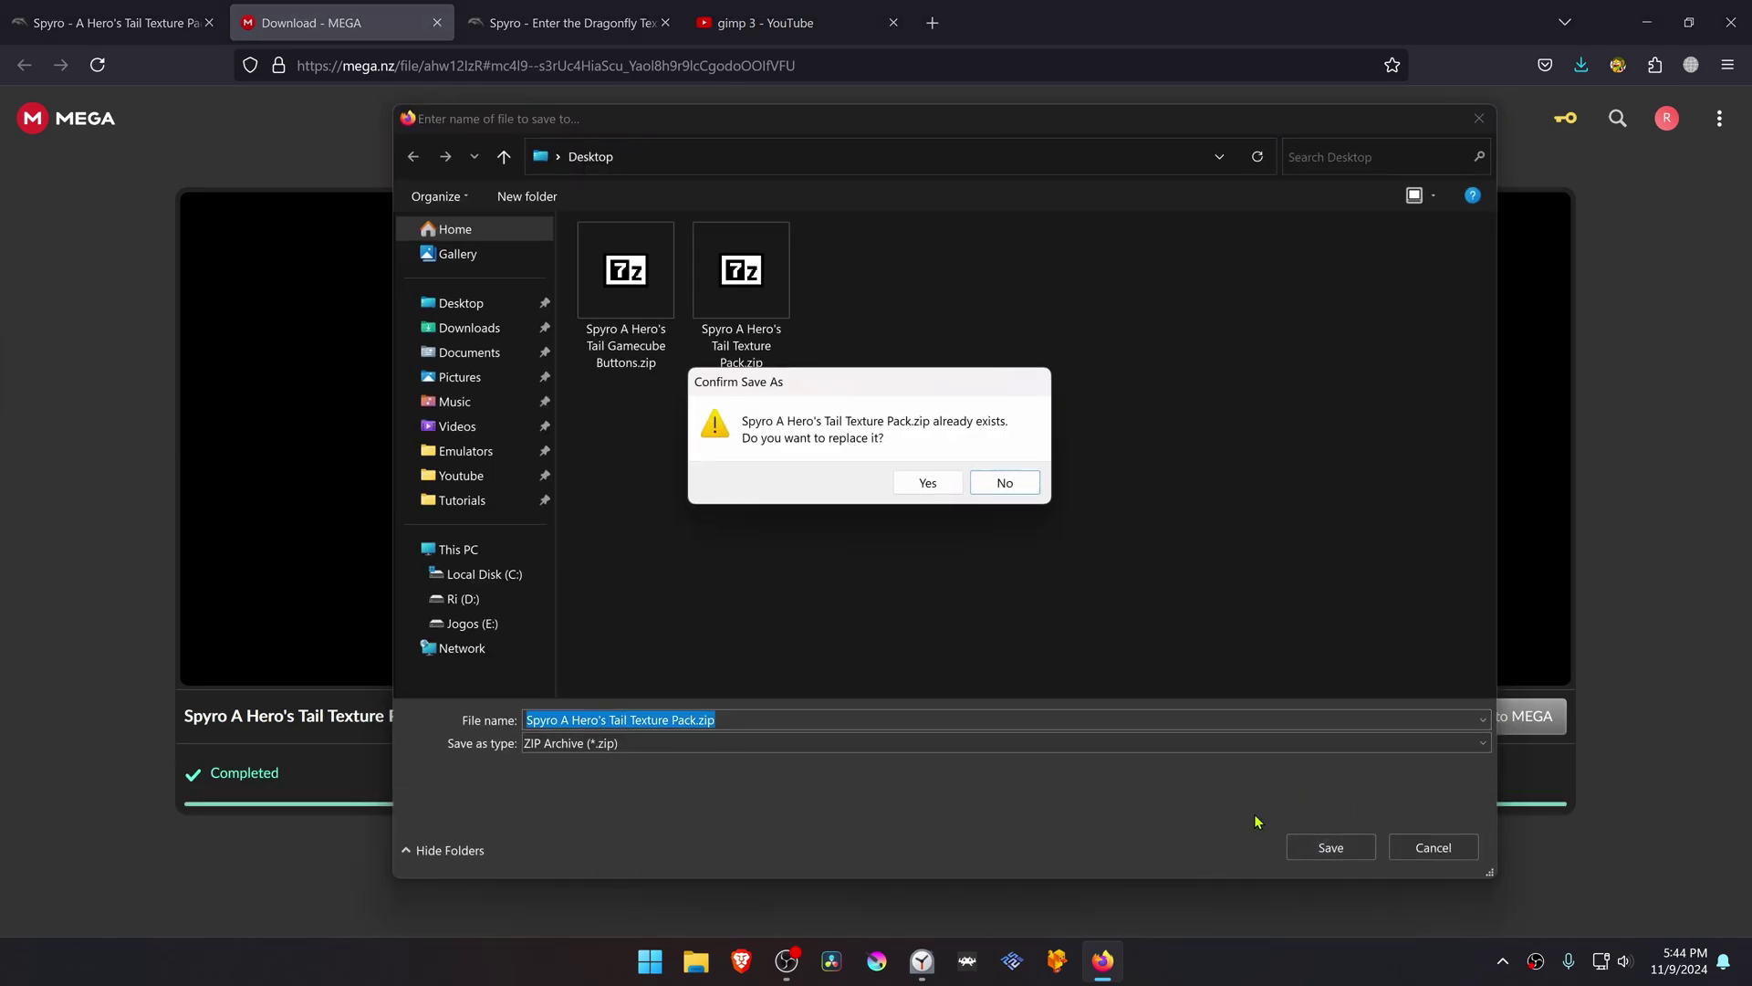
click(931, 480)
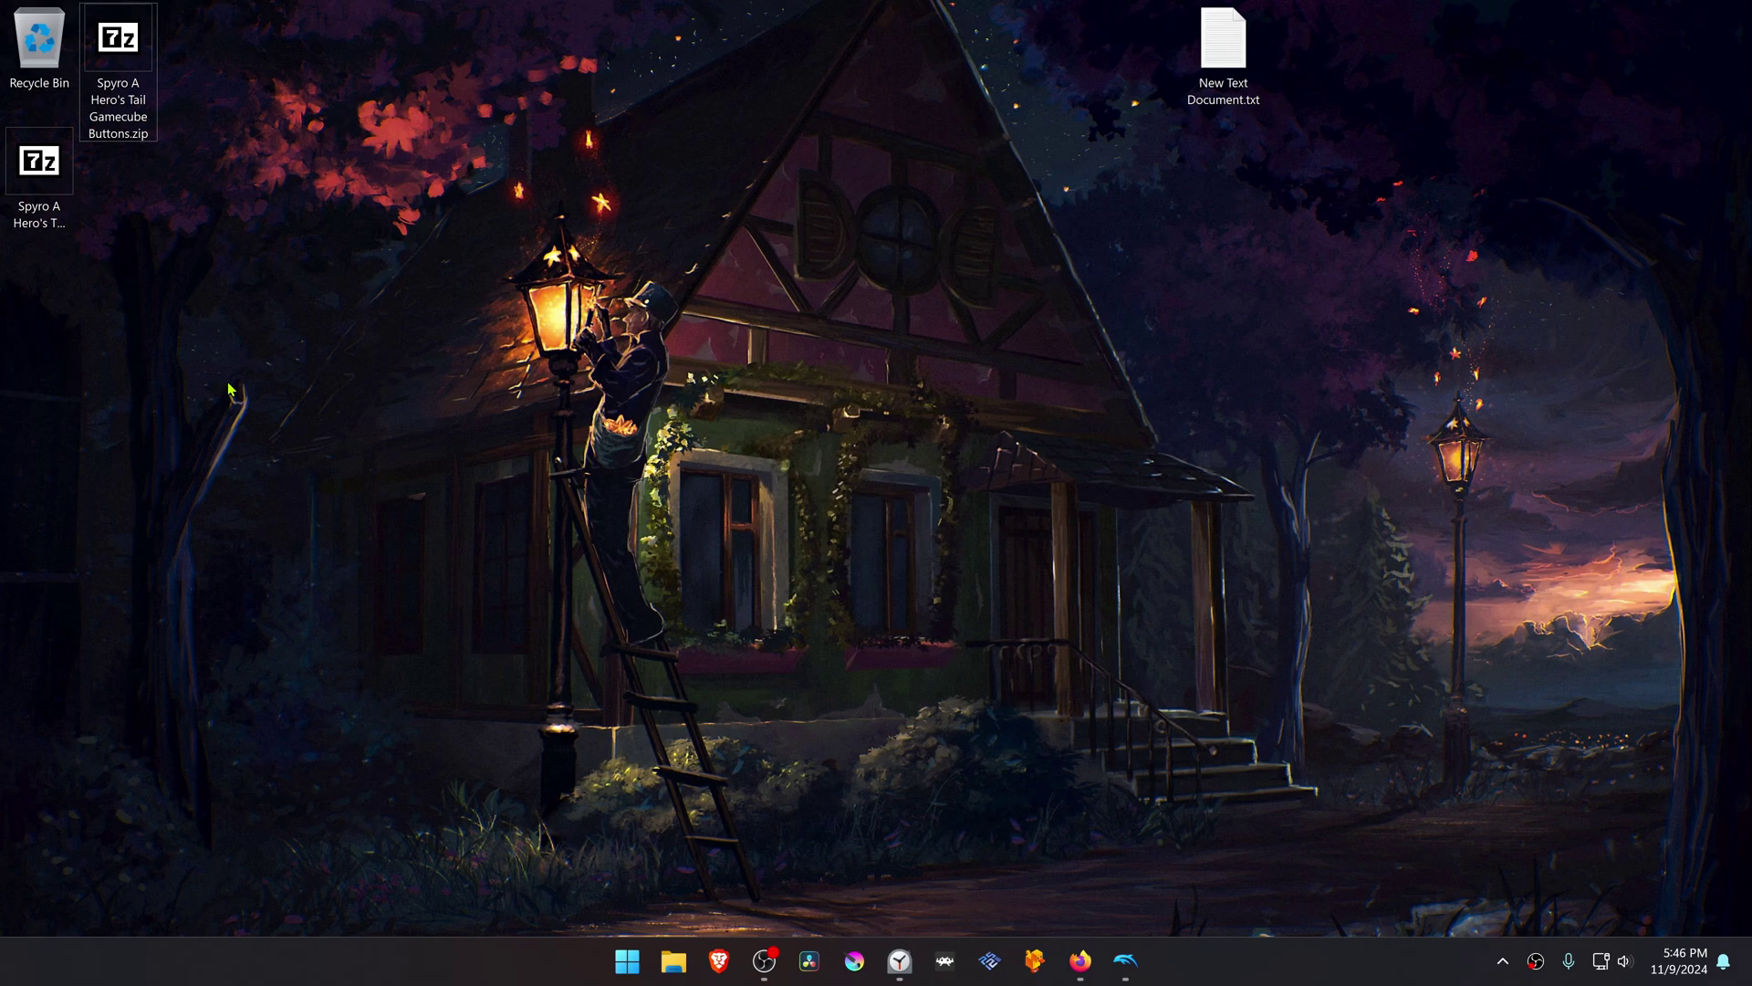
Extract the texture pack zip on the desktop with 7-Zip and cut the G5SE7D folder.
right_click(43, 166)
mouse_move(91, 252)
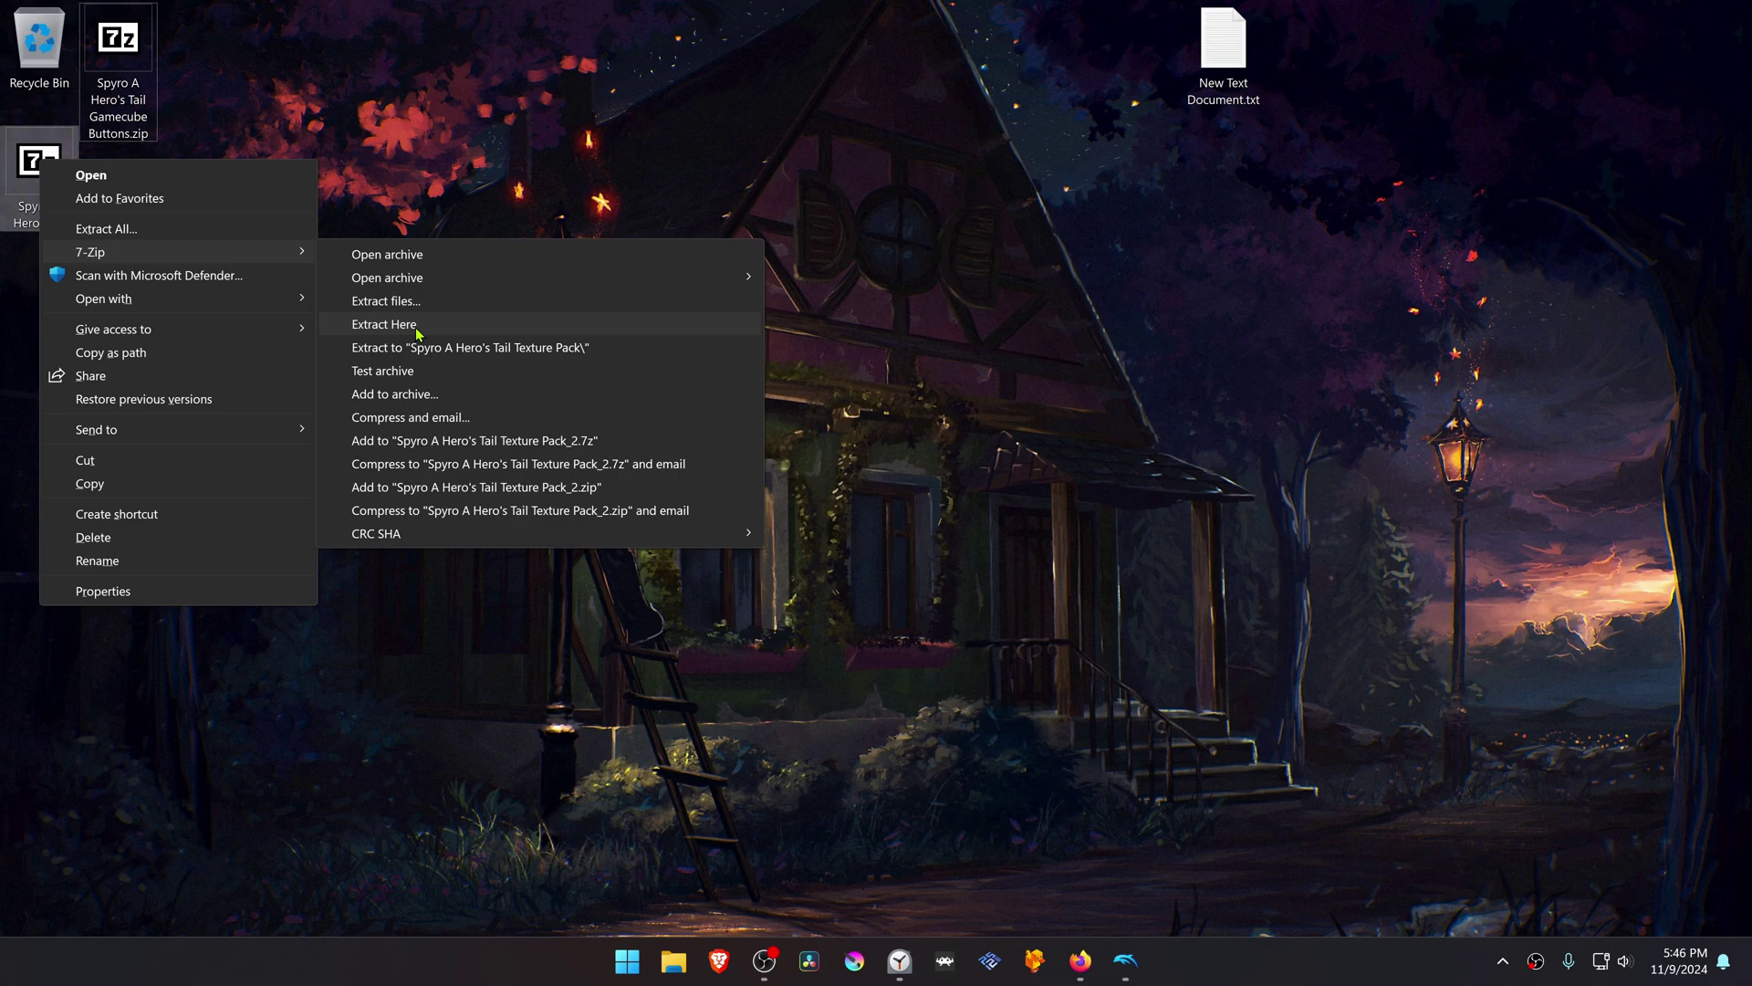
click(449, 325)
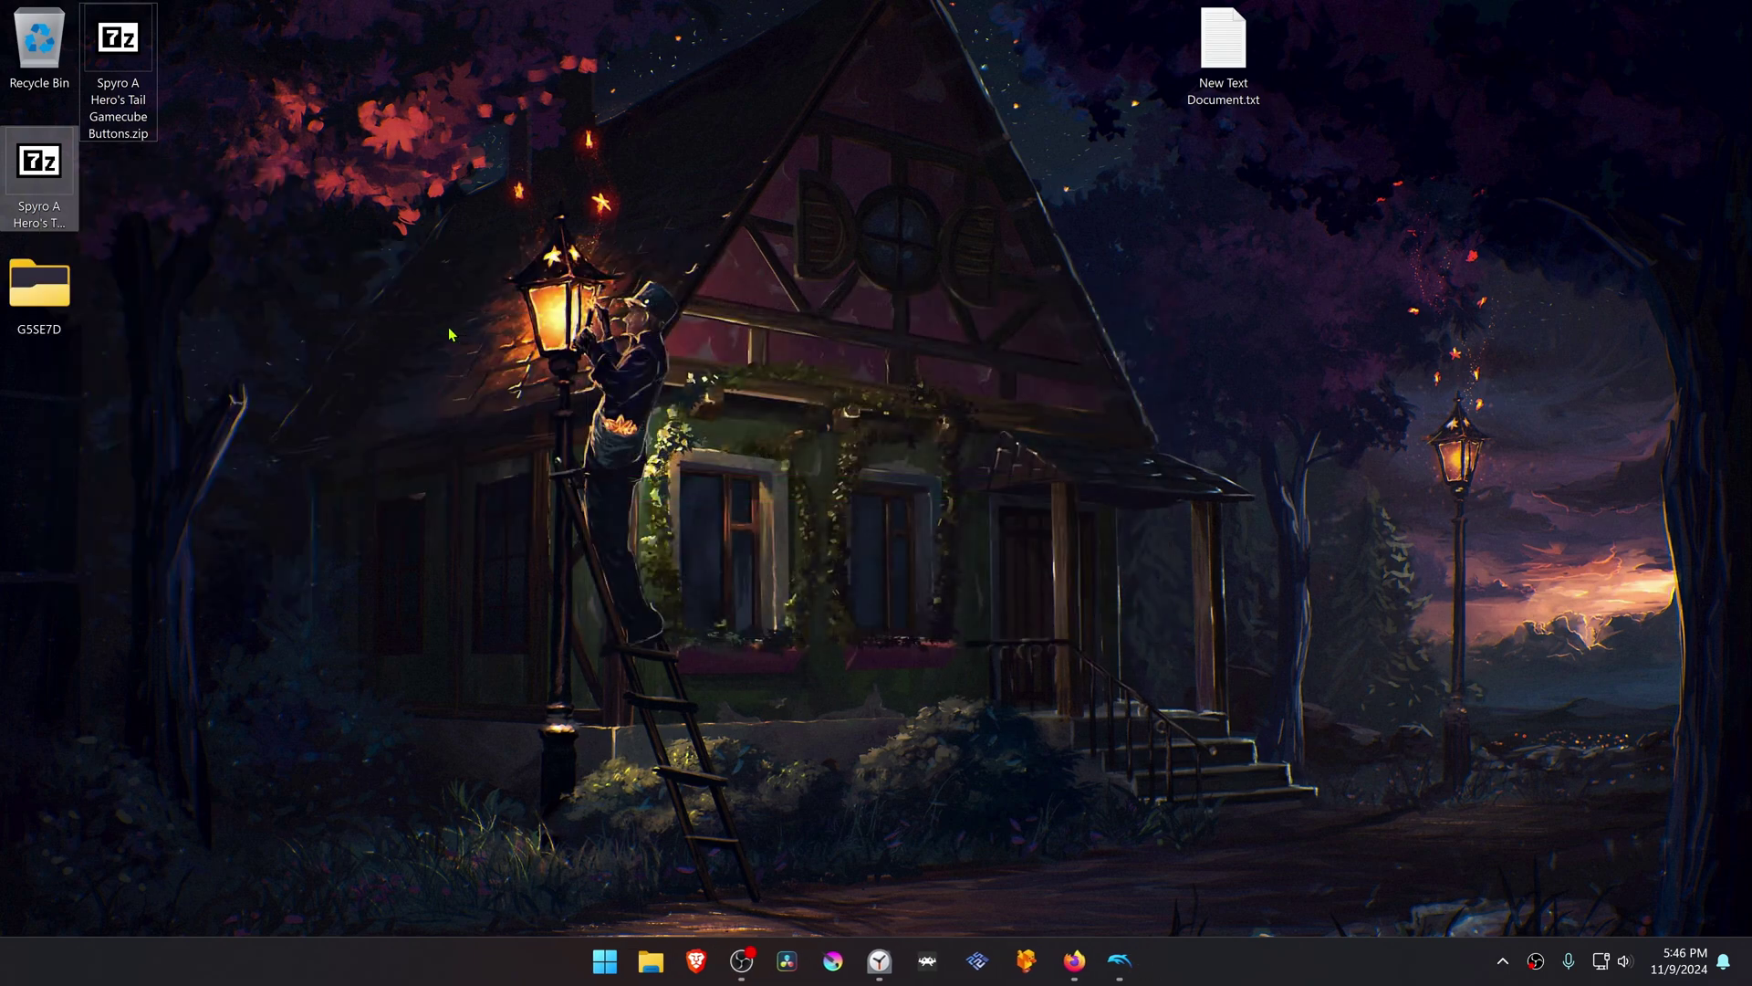
right_click(60, 289)
click(77, 312)
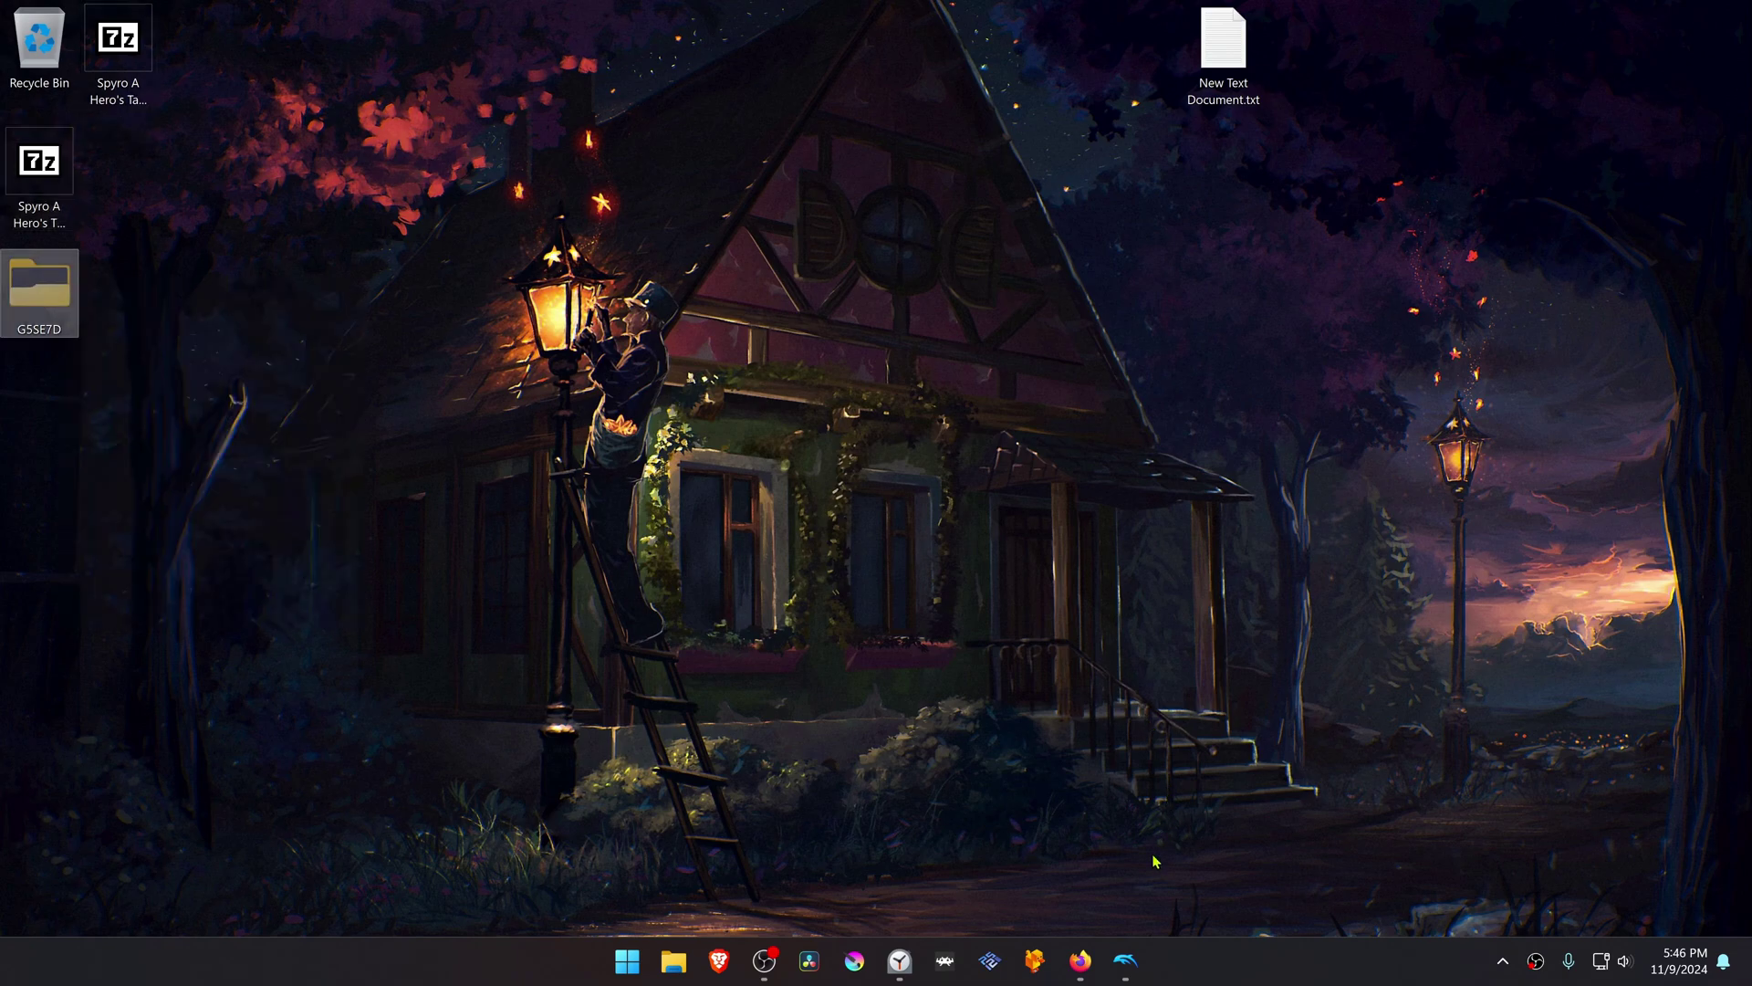
click(1125, 960)
Paste the G5SE7D folder into Dolphin's User > Load > Textures folder.
click(530, 133)
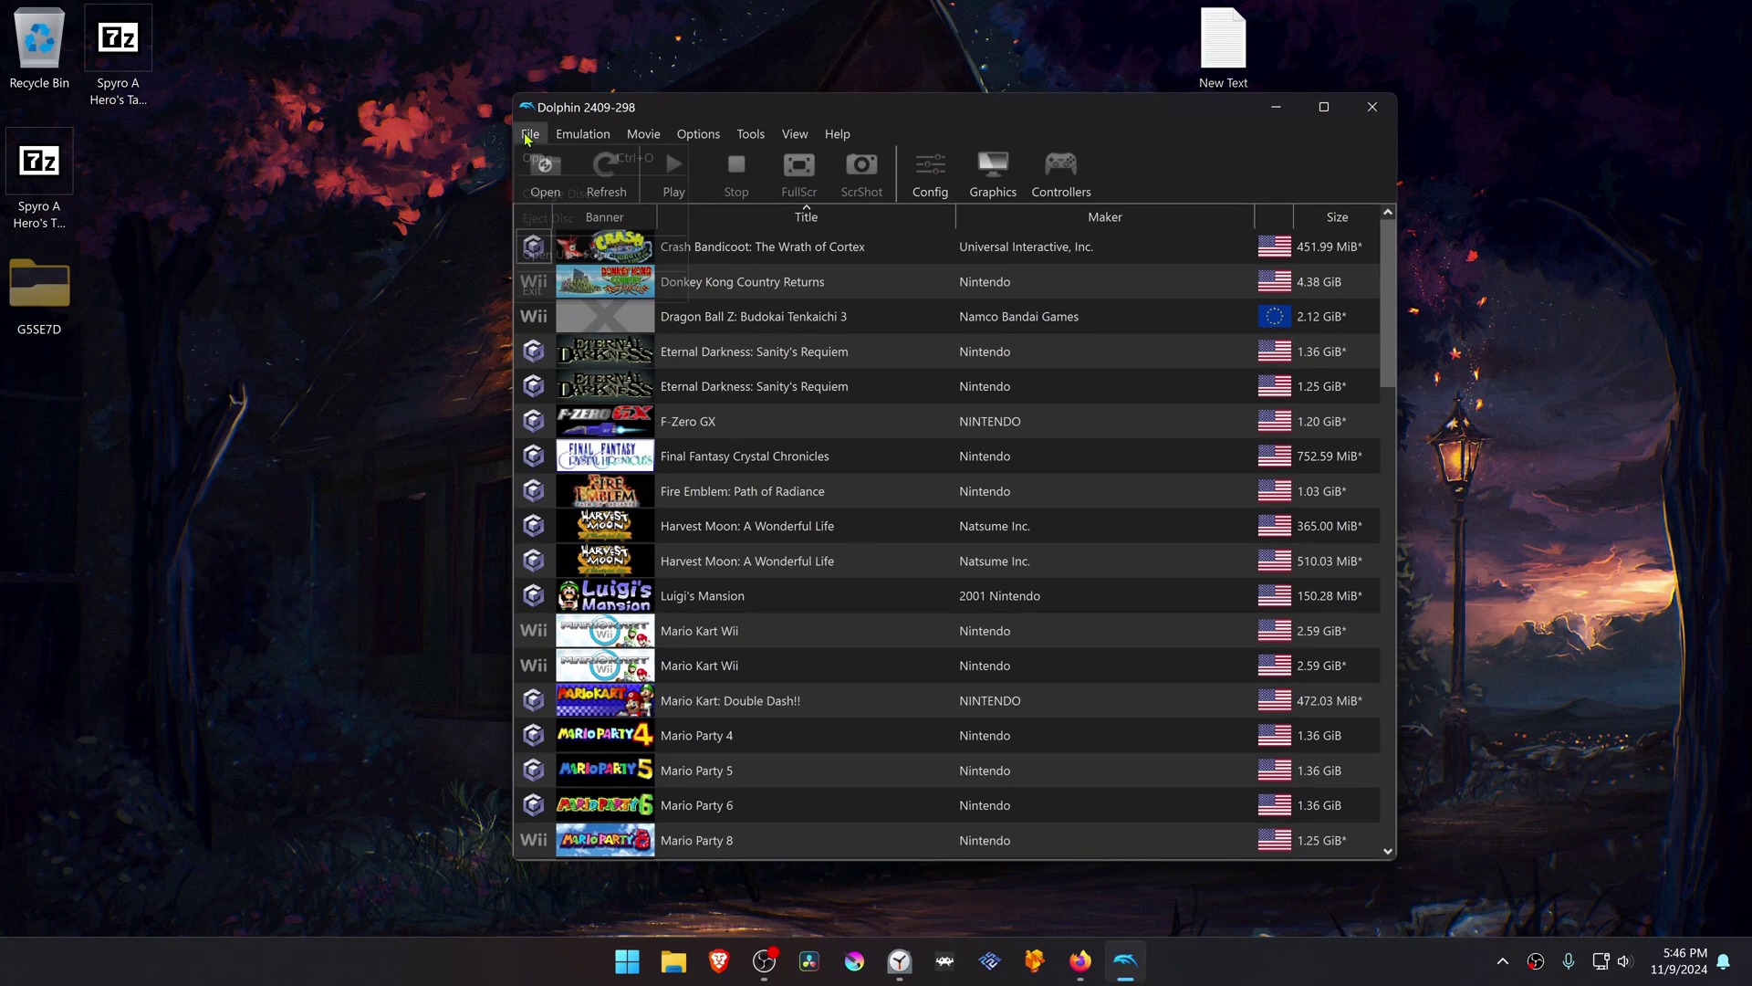
click(569, 254)
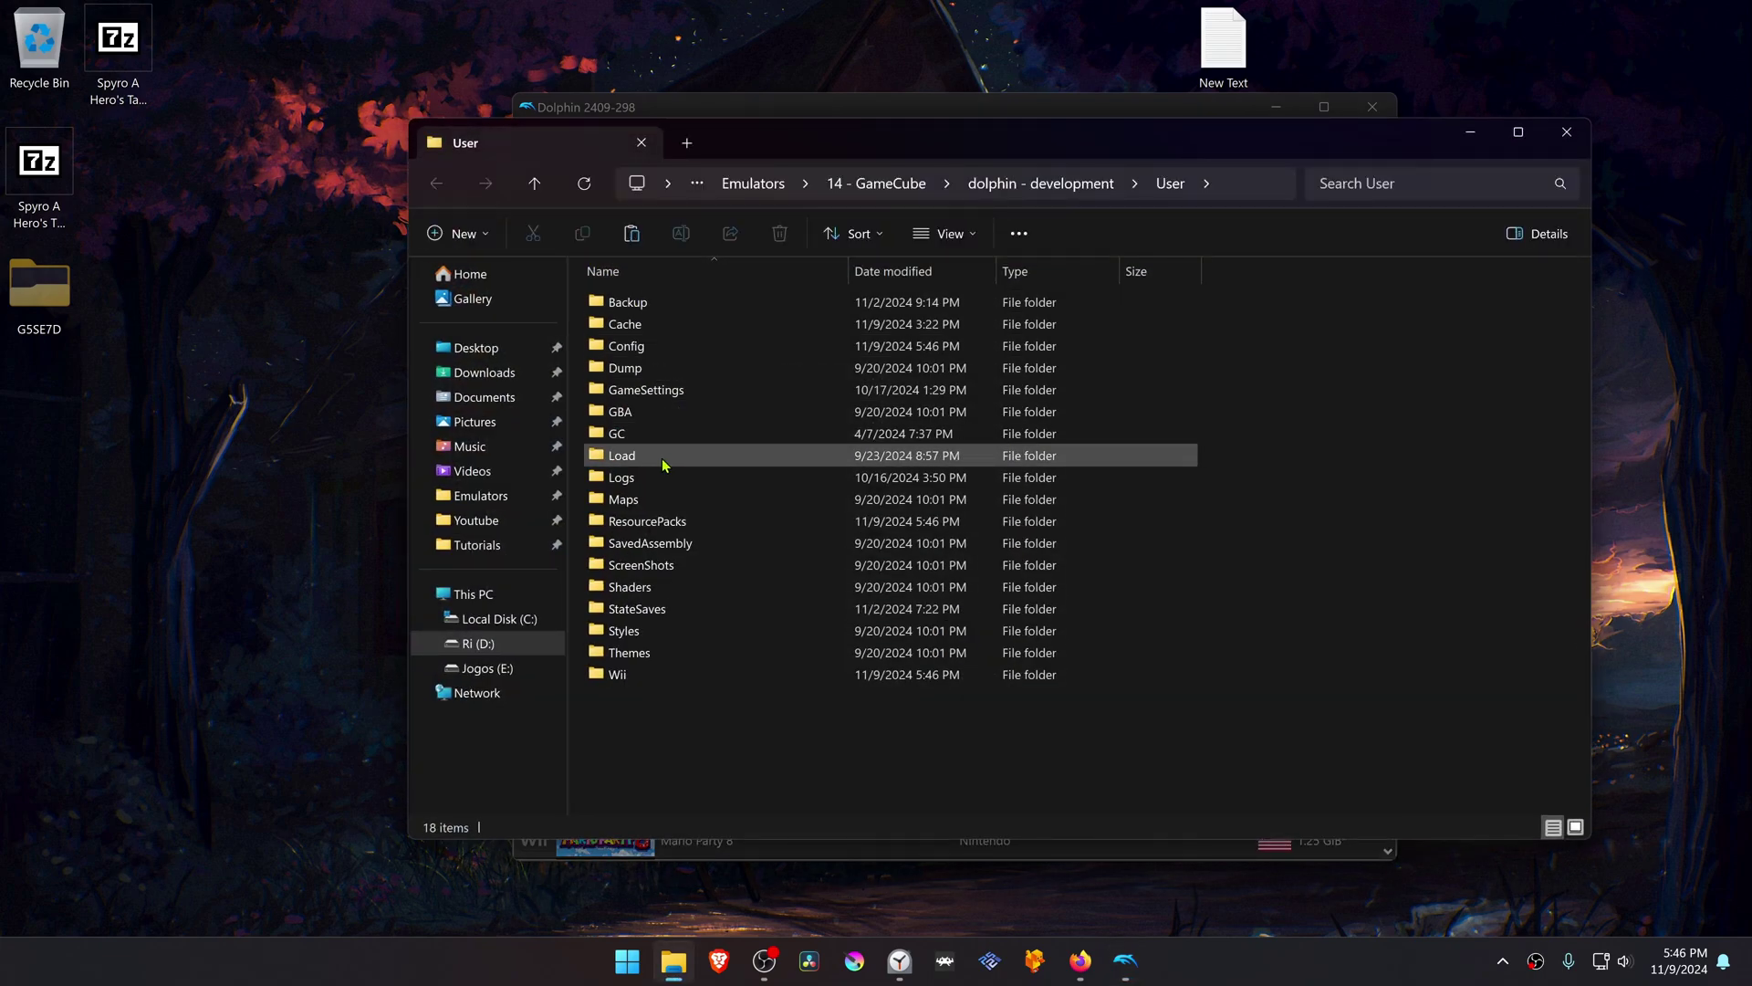
double_click(663, 461)
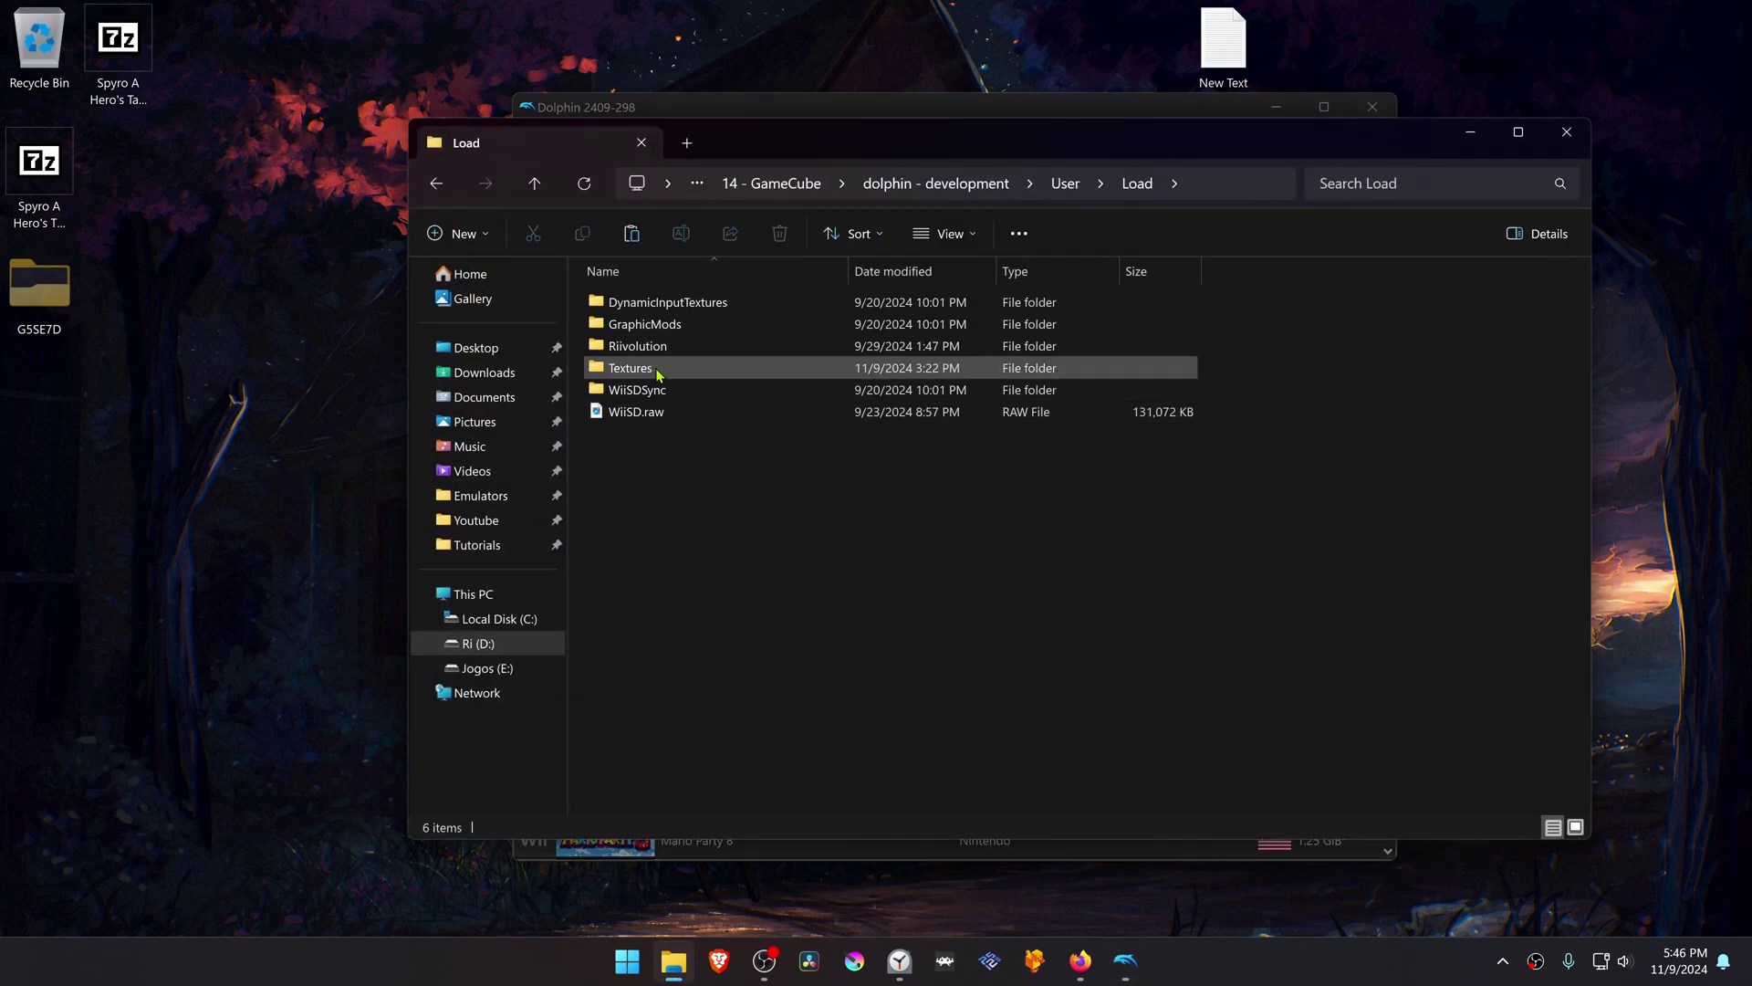
double_click(654, 375)
right_click(739, 415)
click(760, 438)
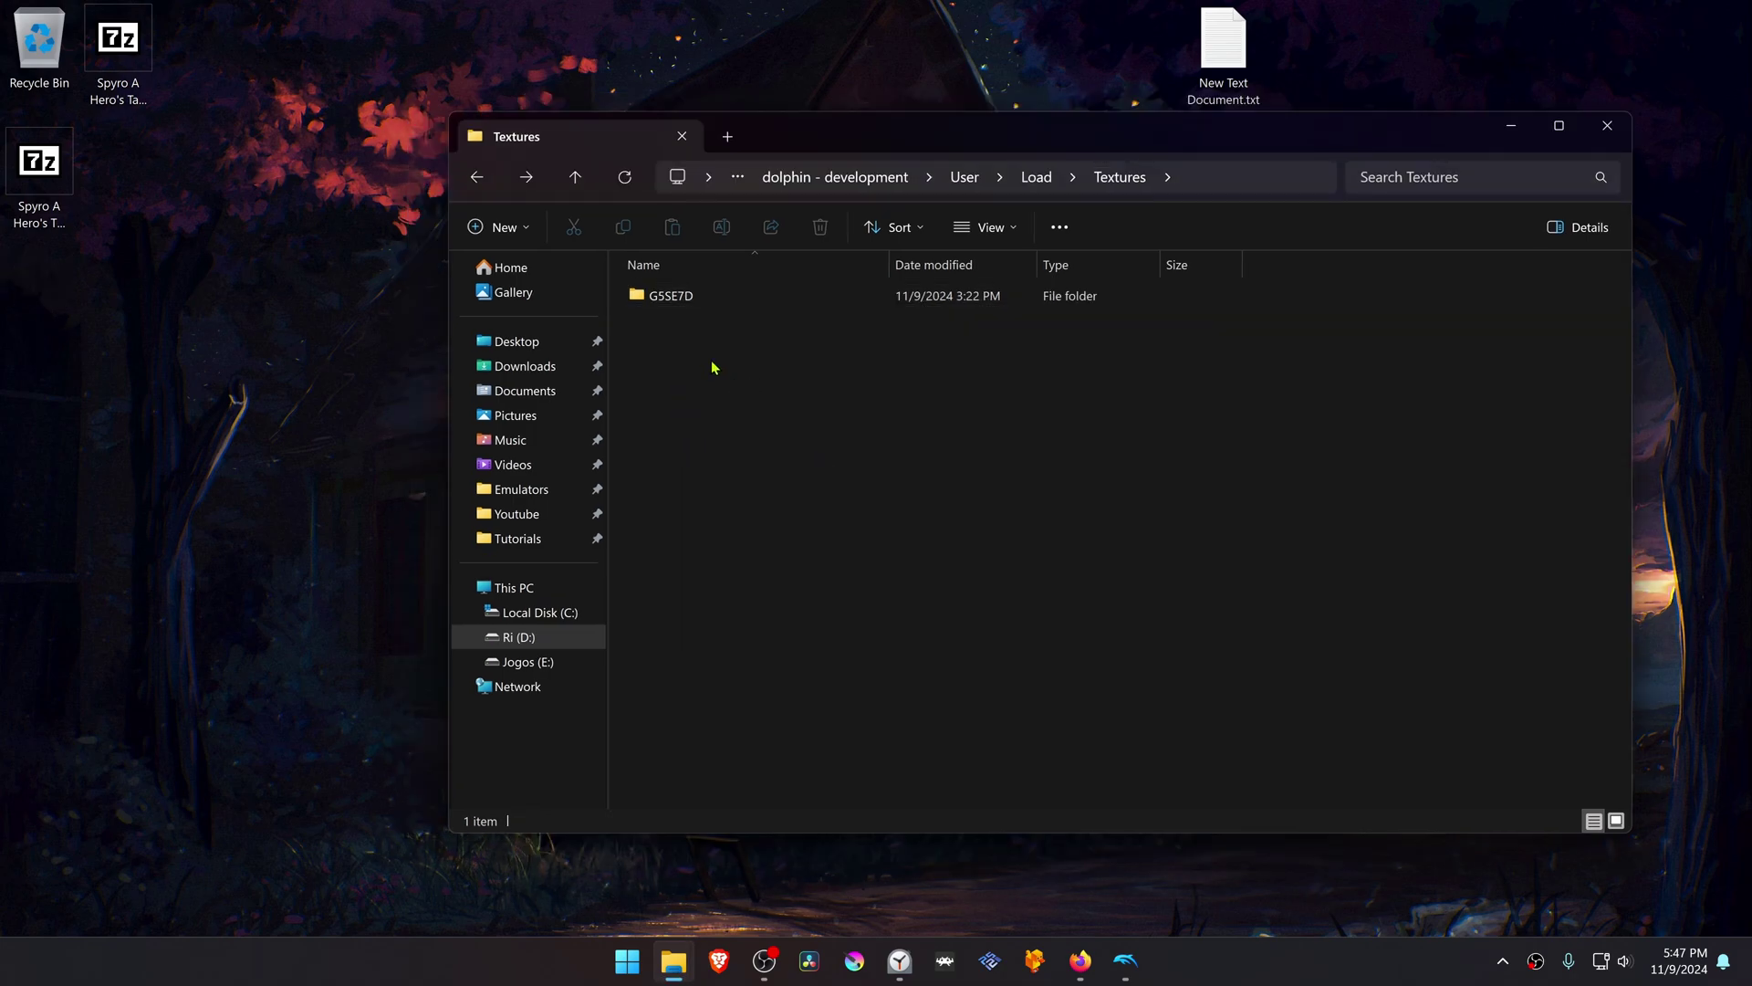
Copy the Gamecube Buttons zip's G5SE7D folder into Textures, replacing same-named files.
double_click(119, 47)
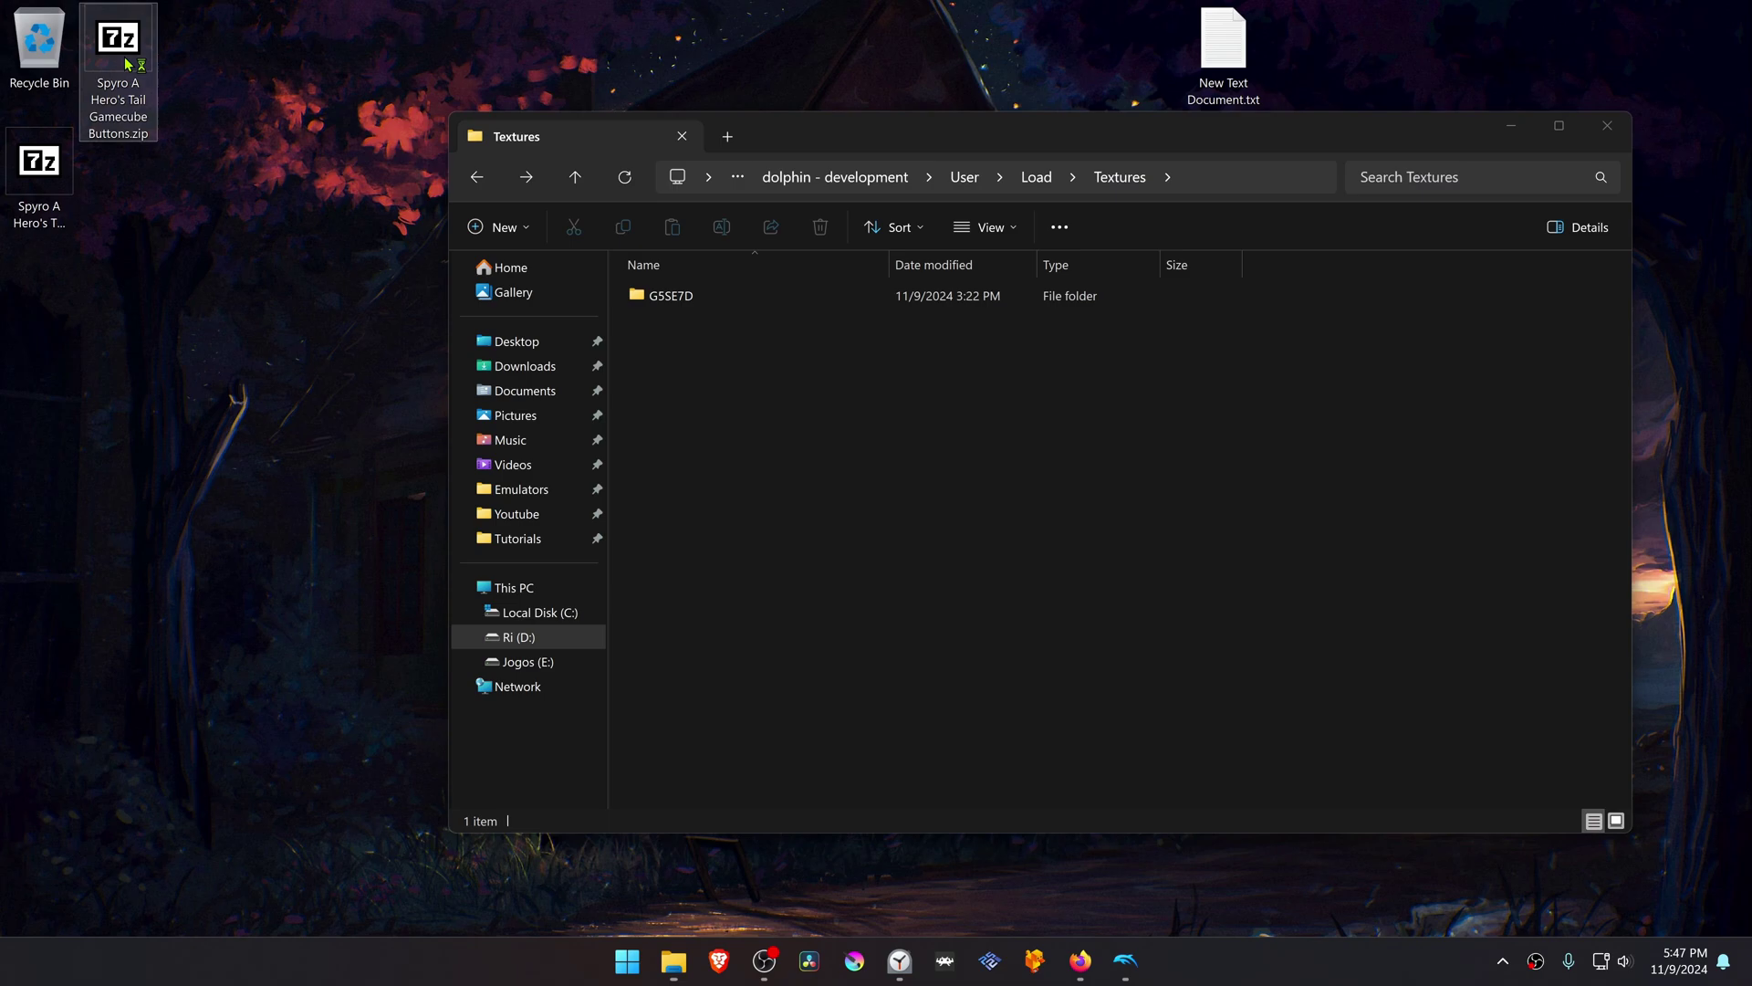
drag(911, 308, 1117, 270)
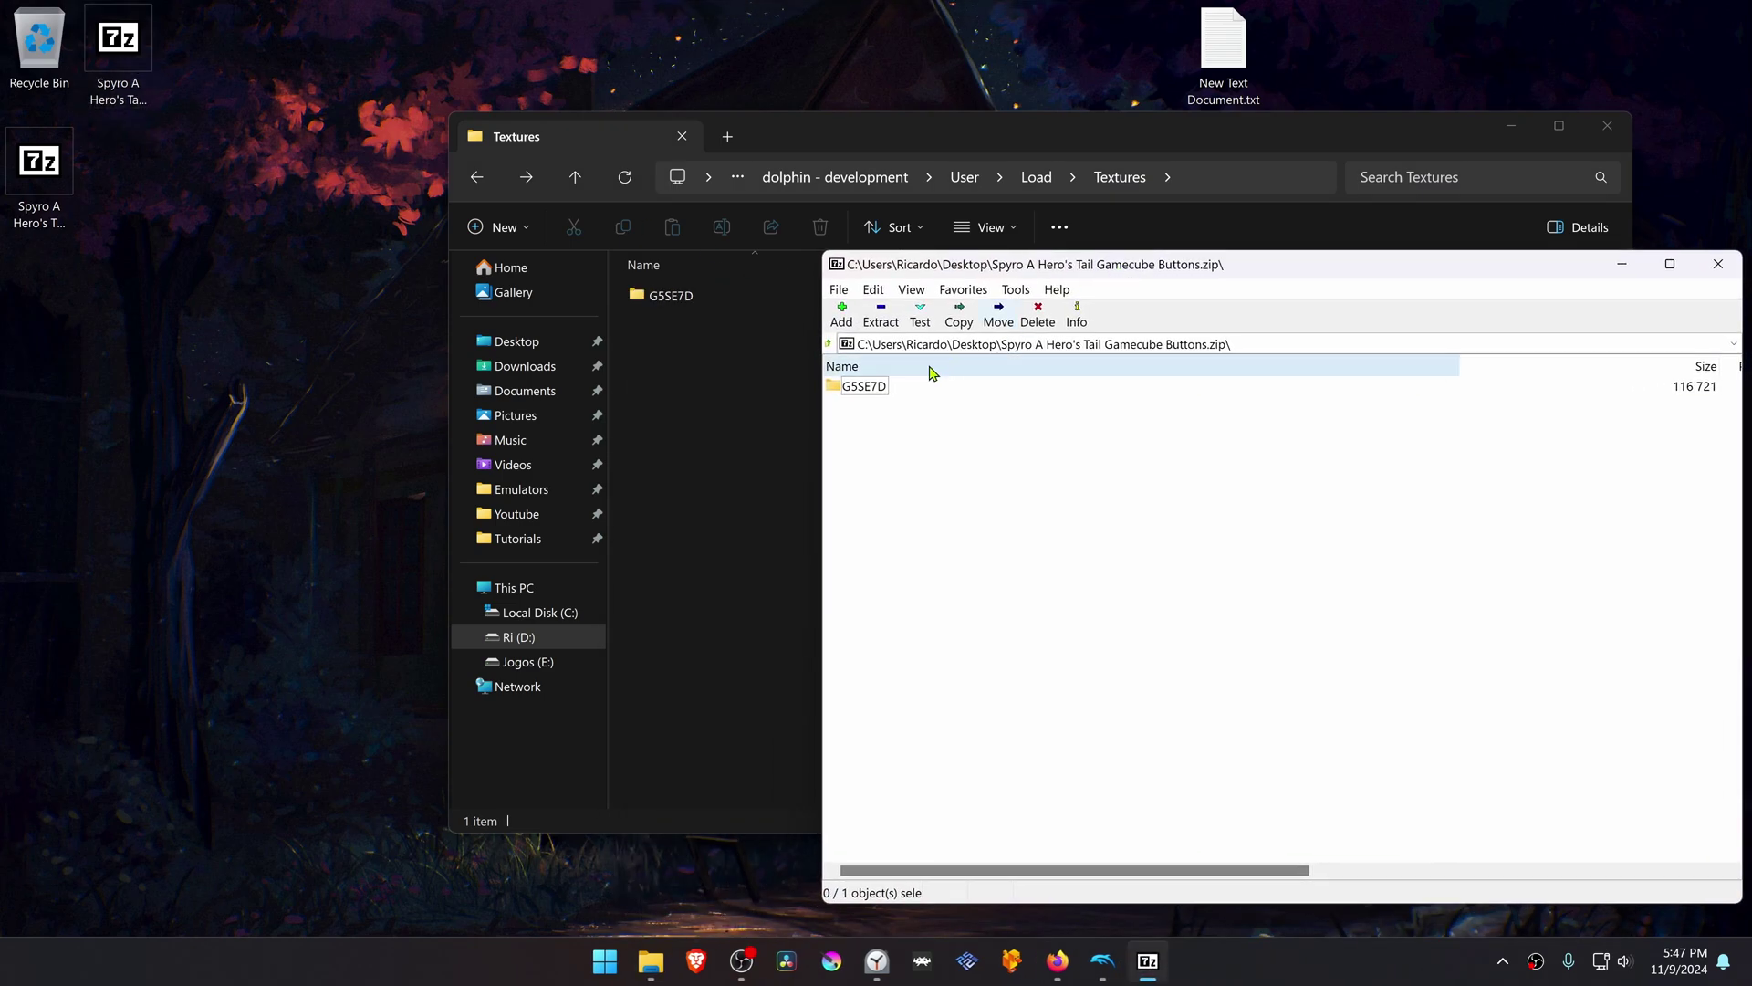
click(865, 396)
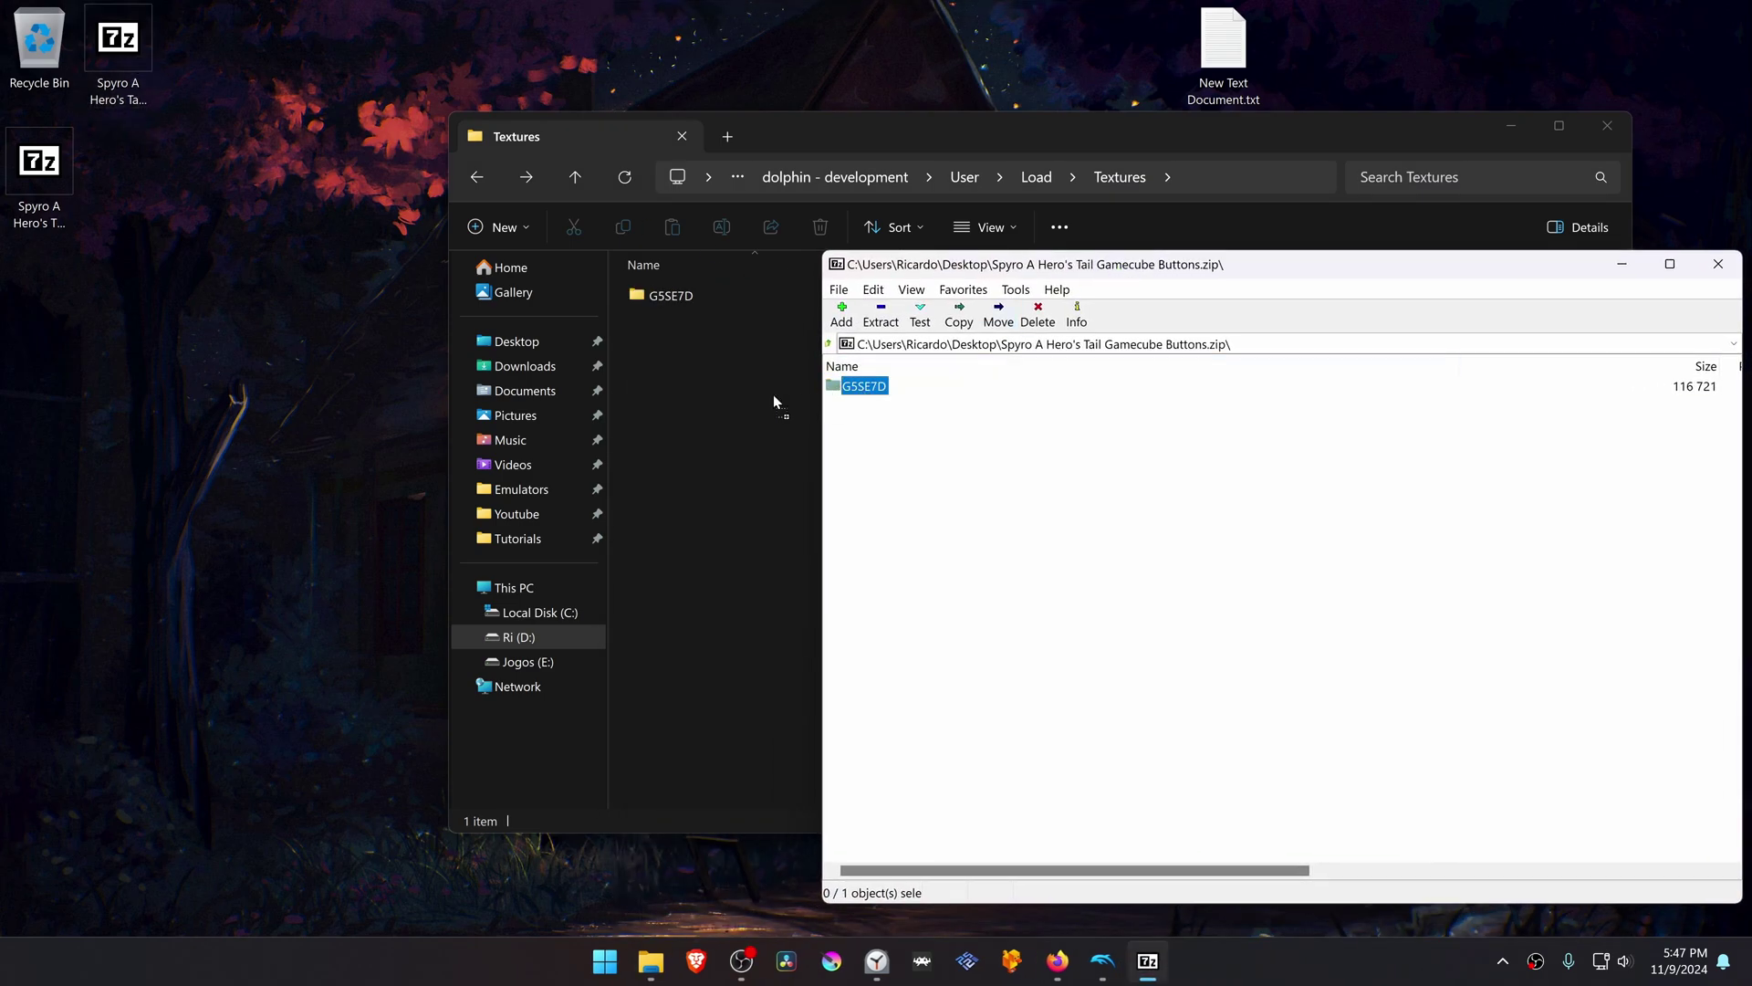
drag(773, 402, 727, 401)
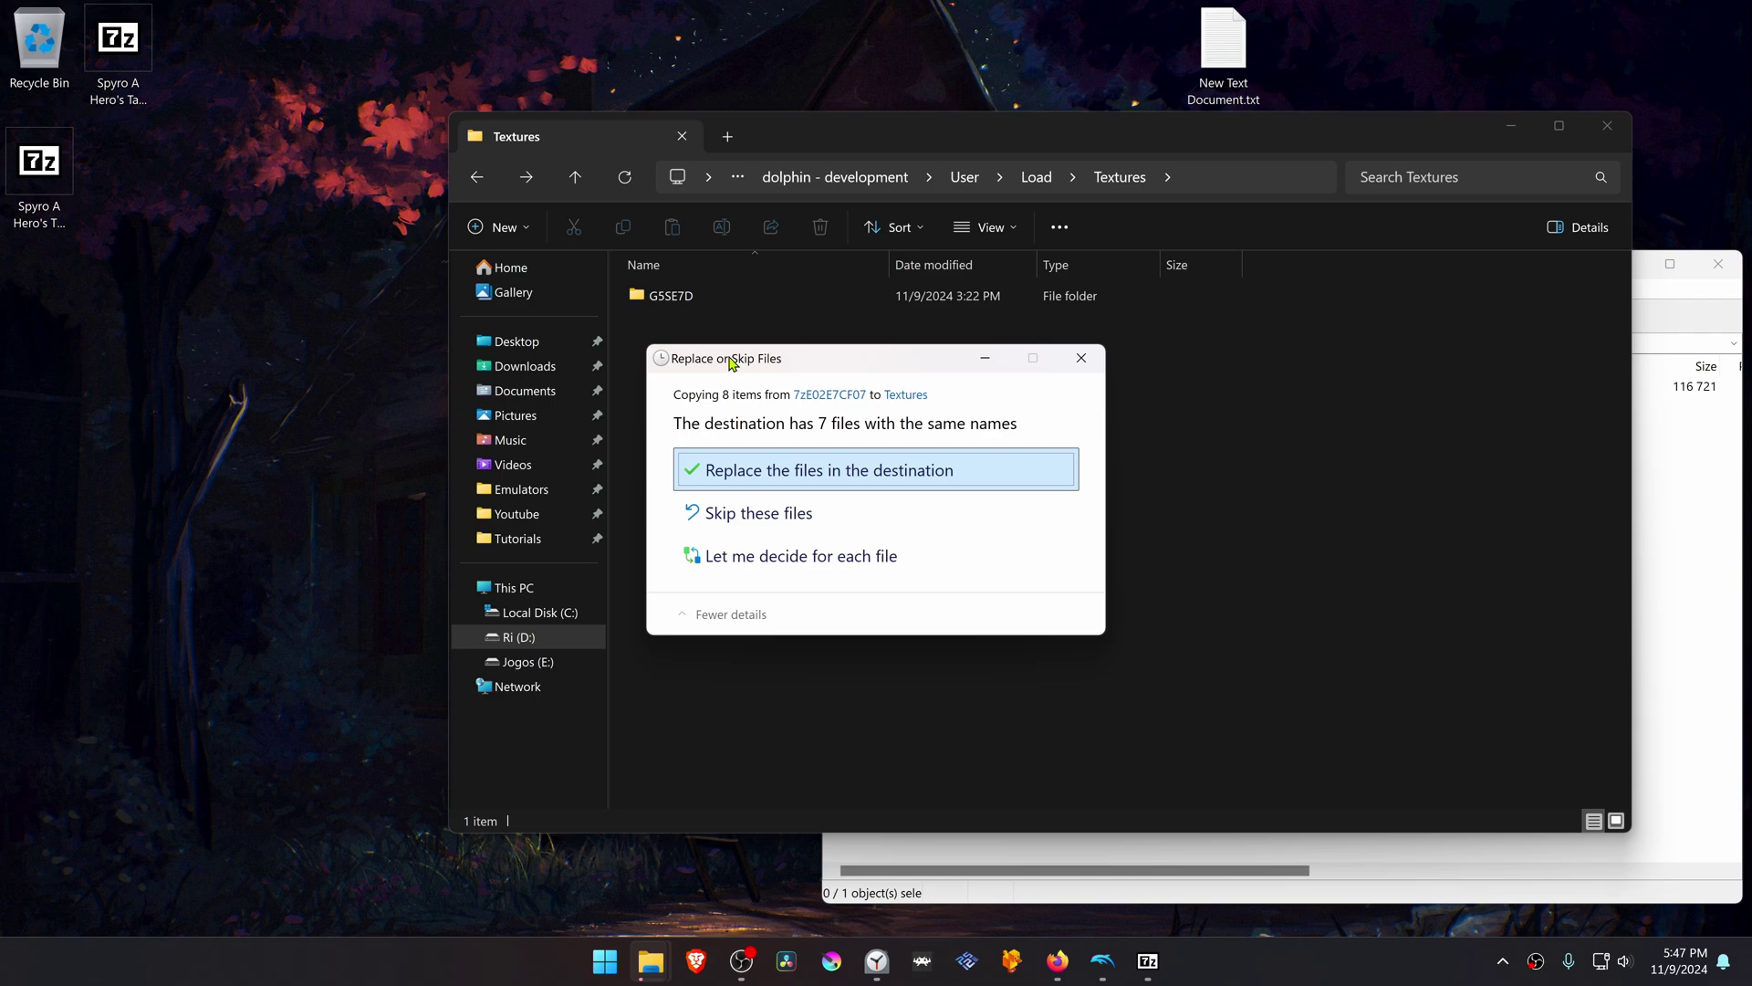
click(761, 475)
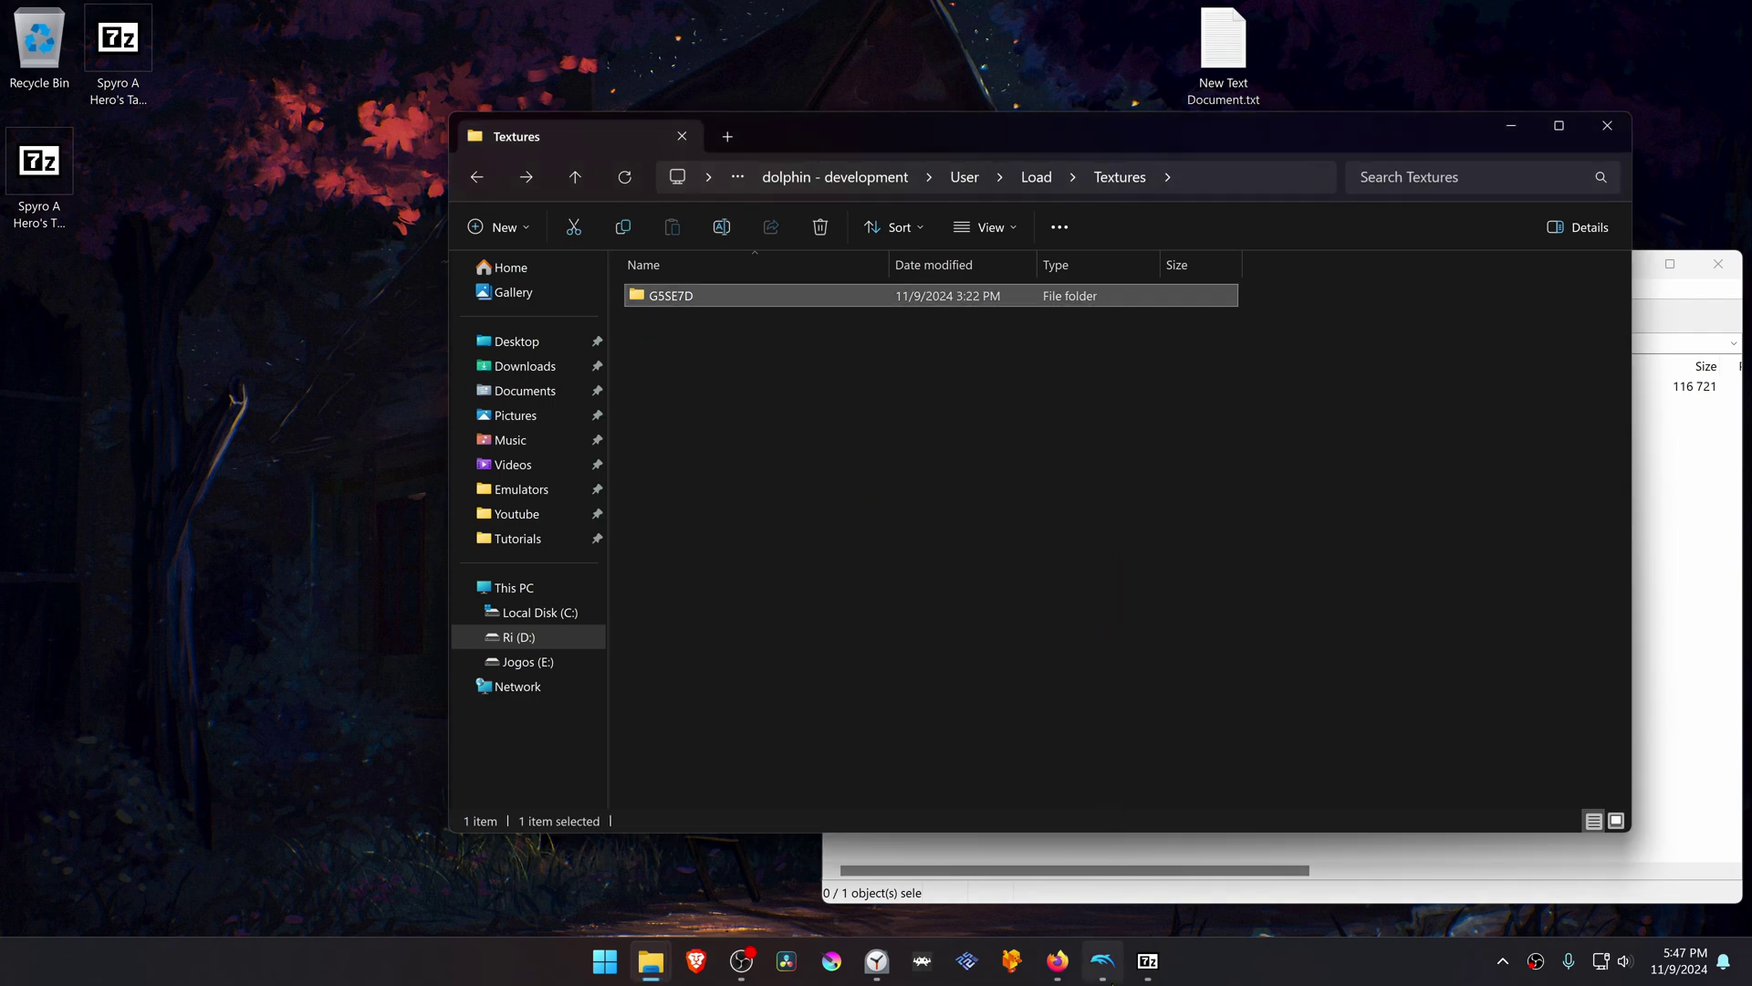
click(1102, 959)
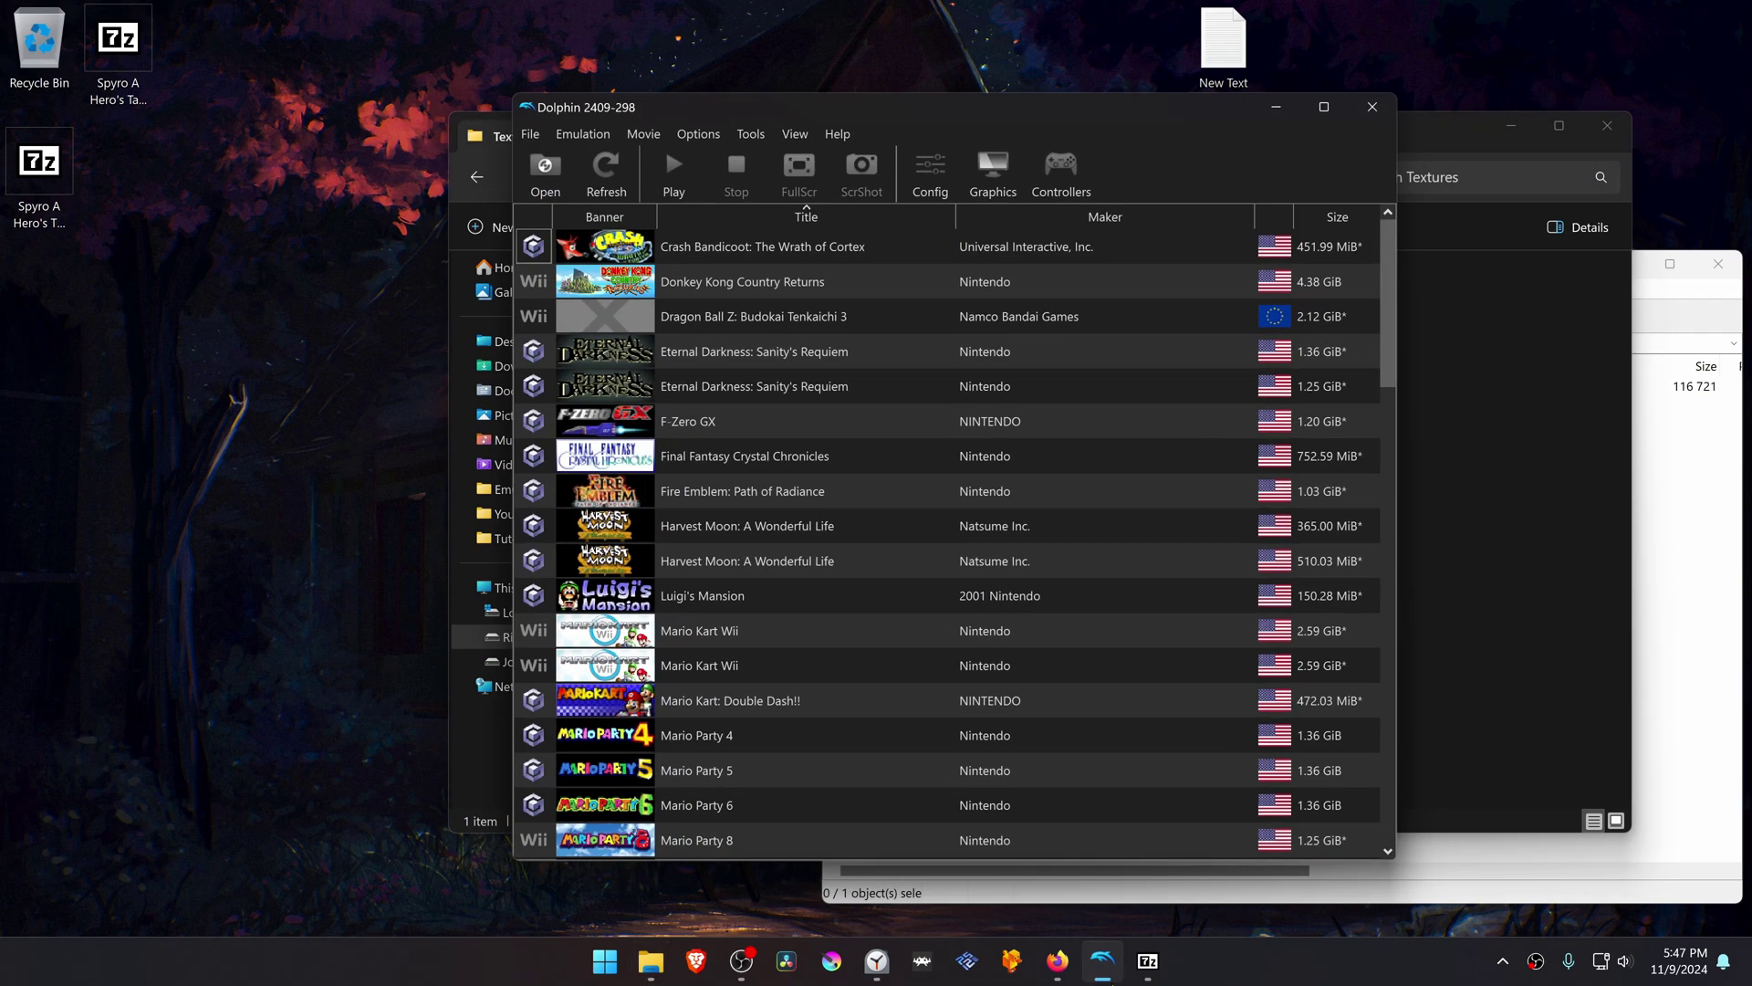
Set internal resolution to 6x Native (3840x3168) and enable Load Custom Textures in Graphics settings.
click(989, 197)
click(823, 61)
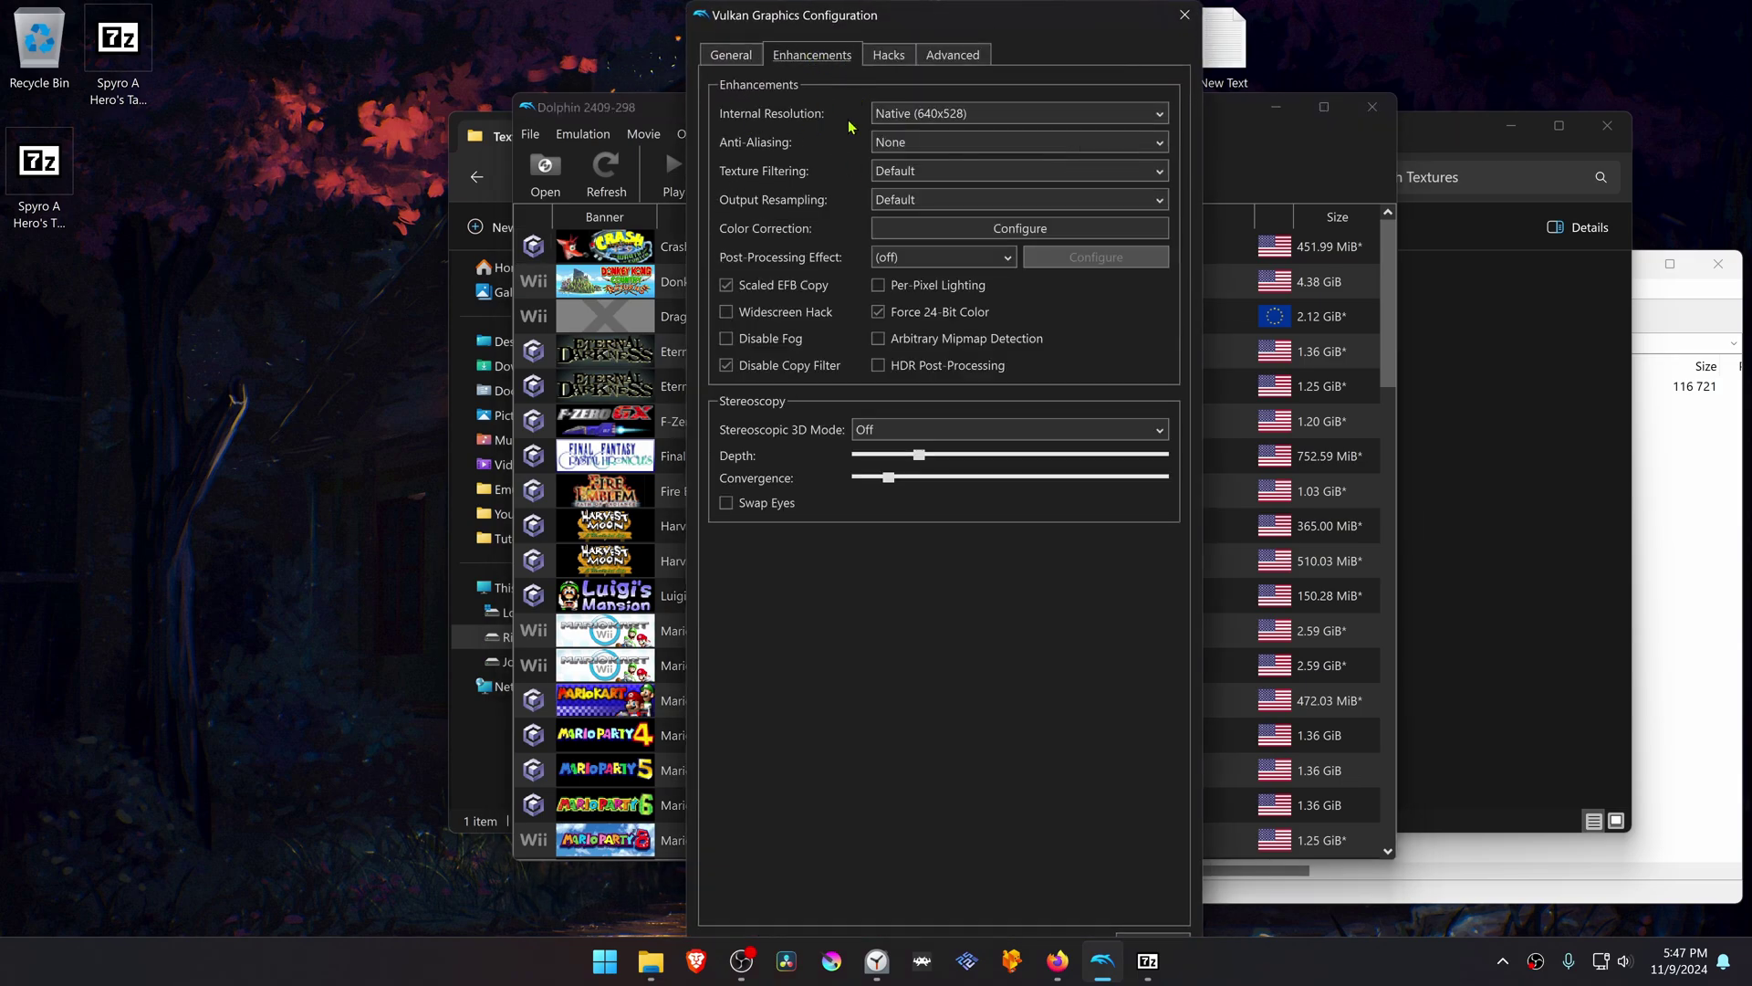
click(970, 113)
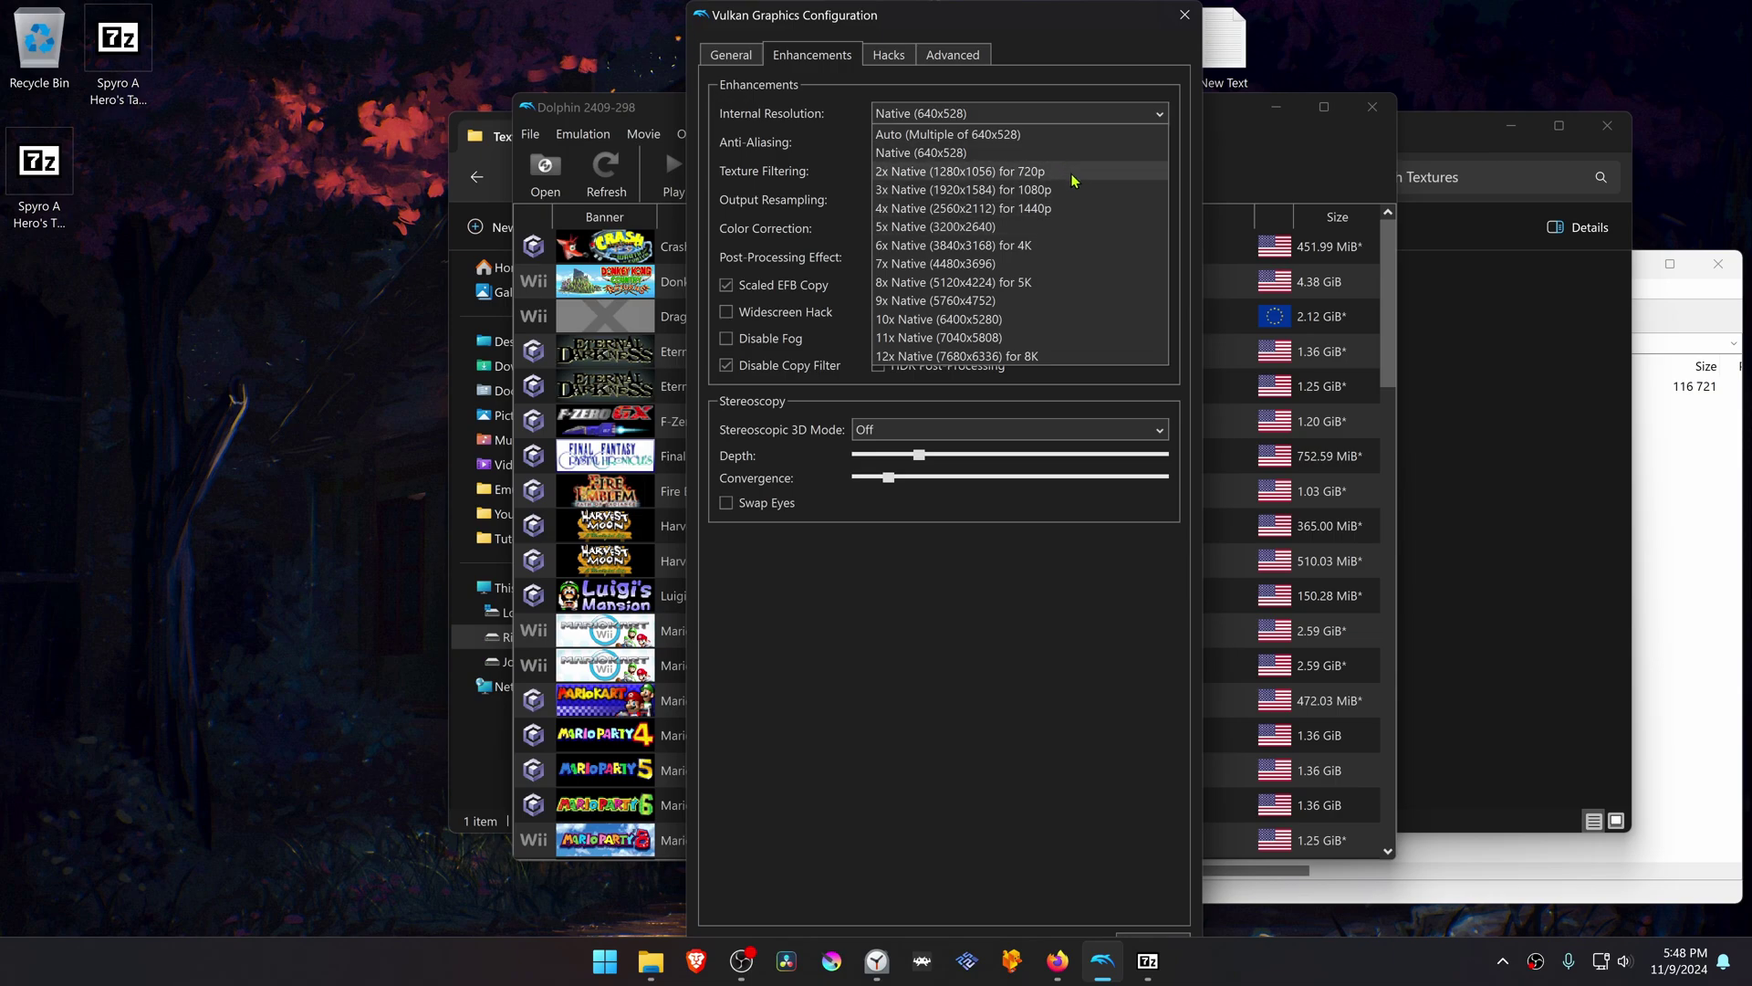
click(1065, 249)
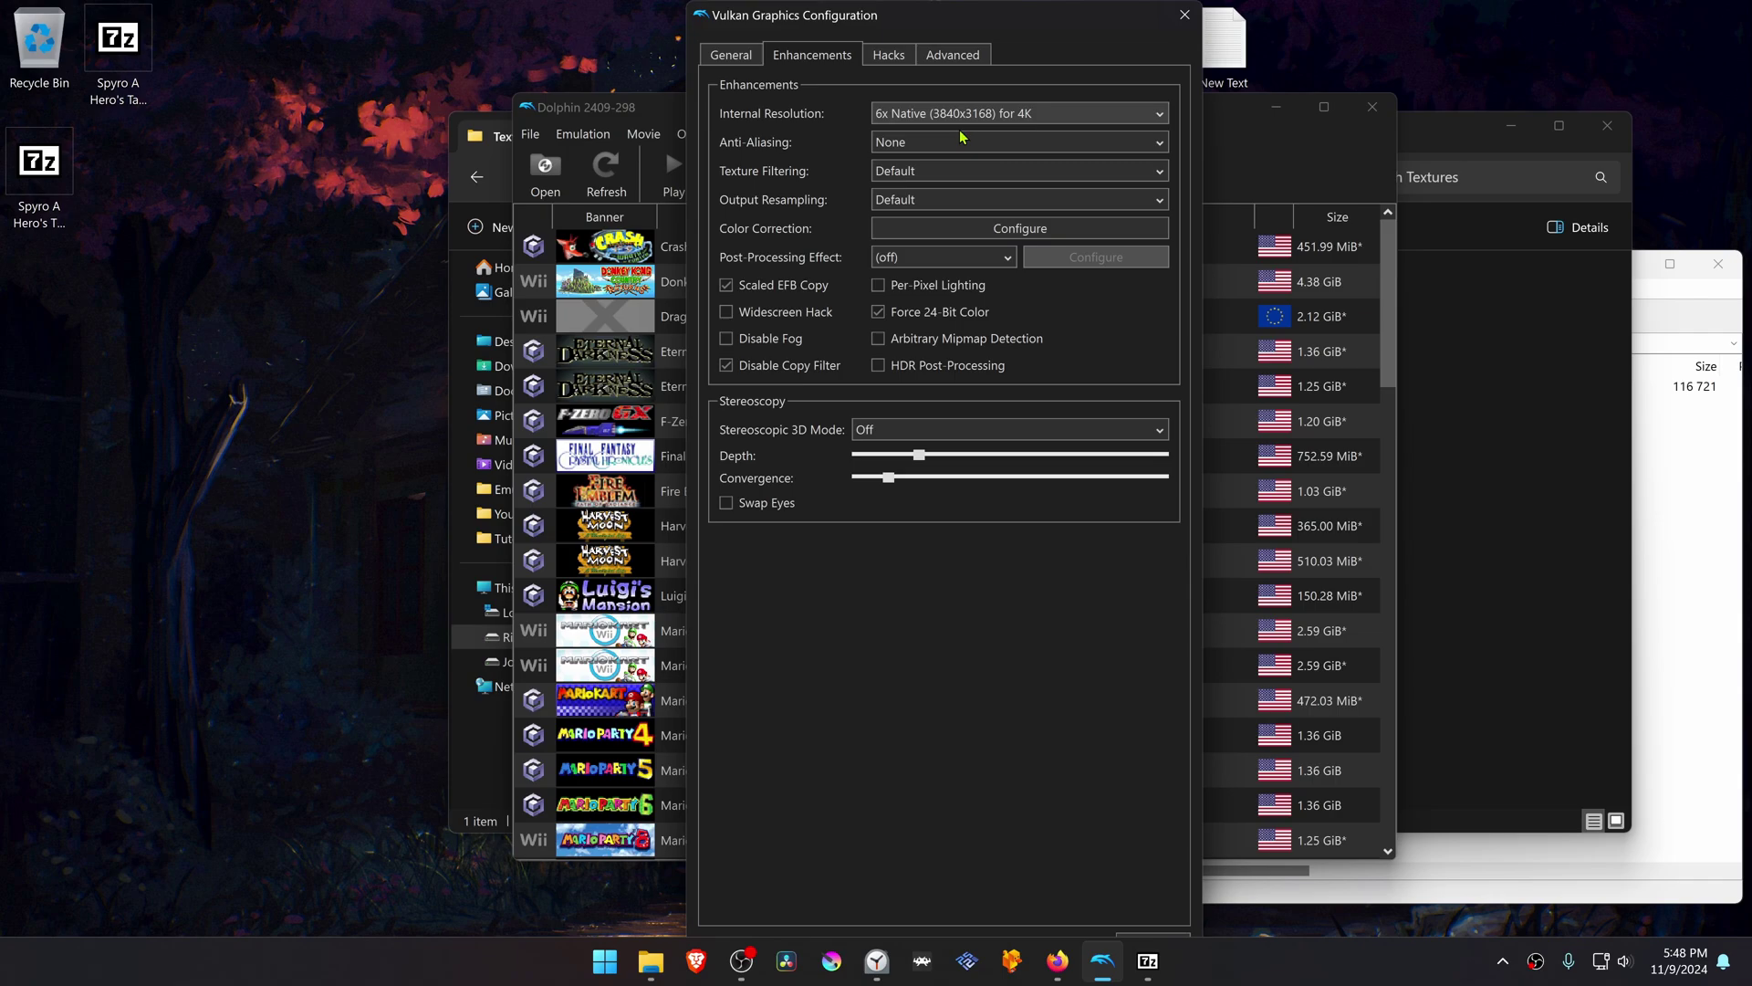
click(961, 62)
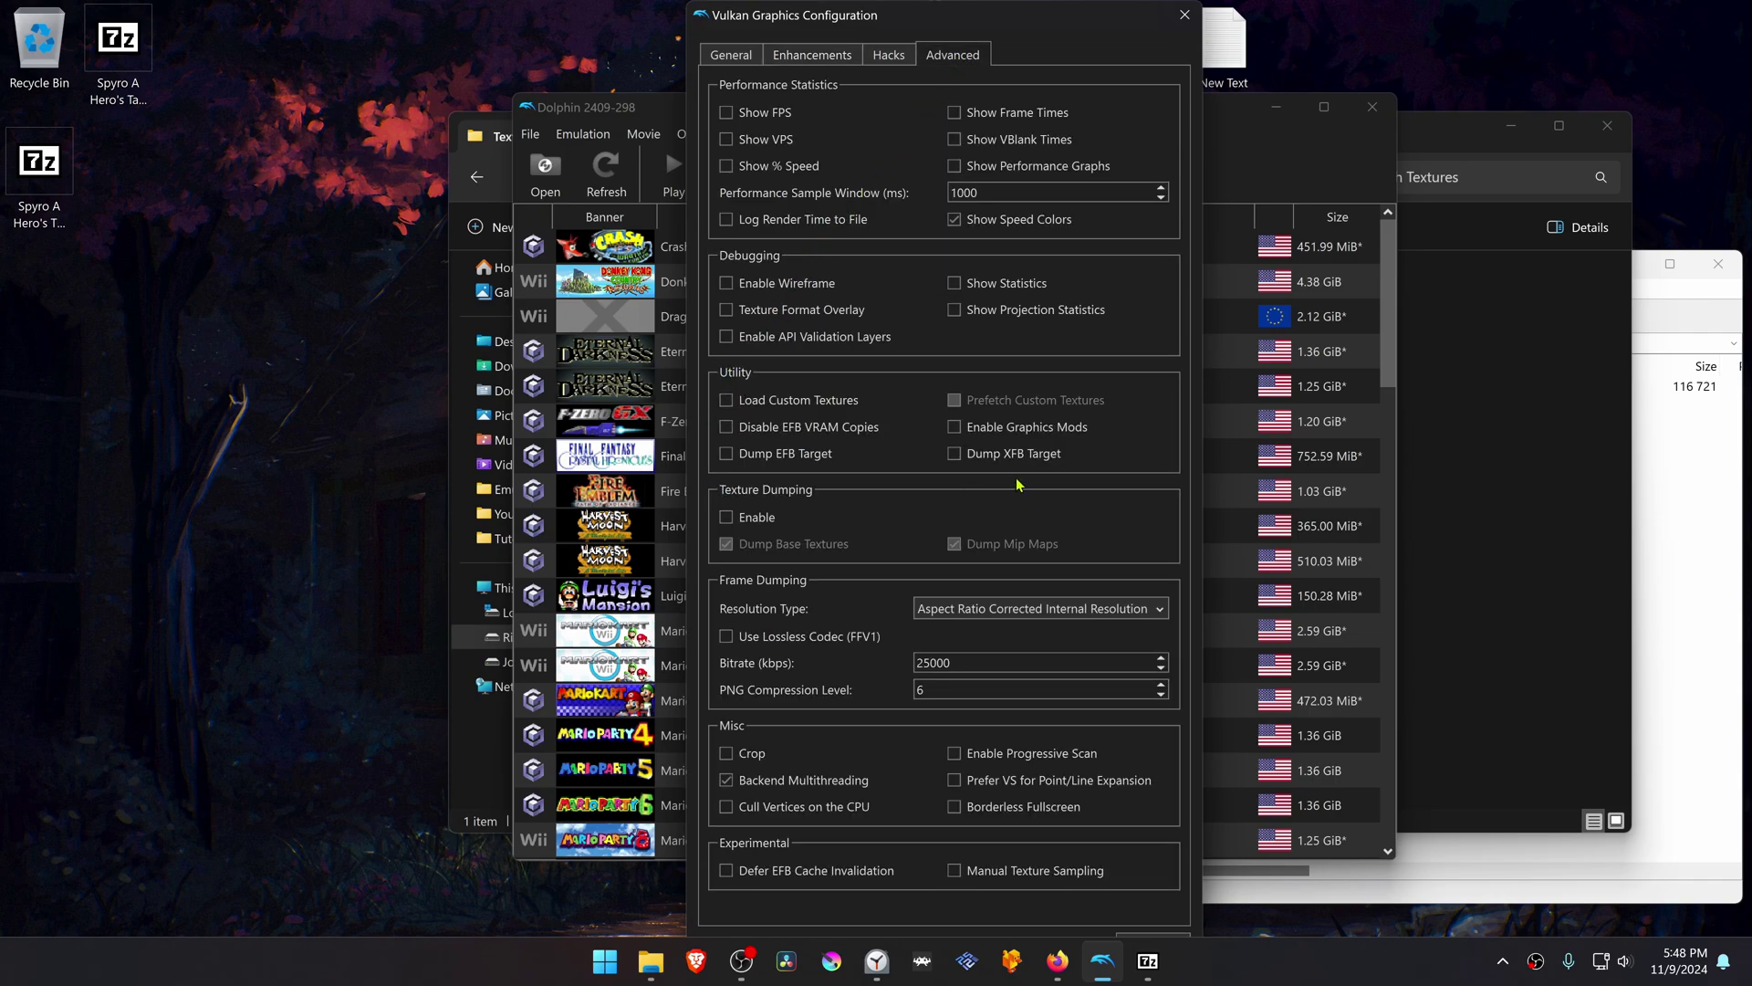
click(794, 403)
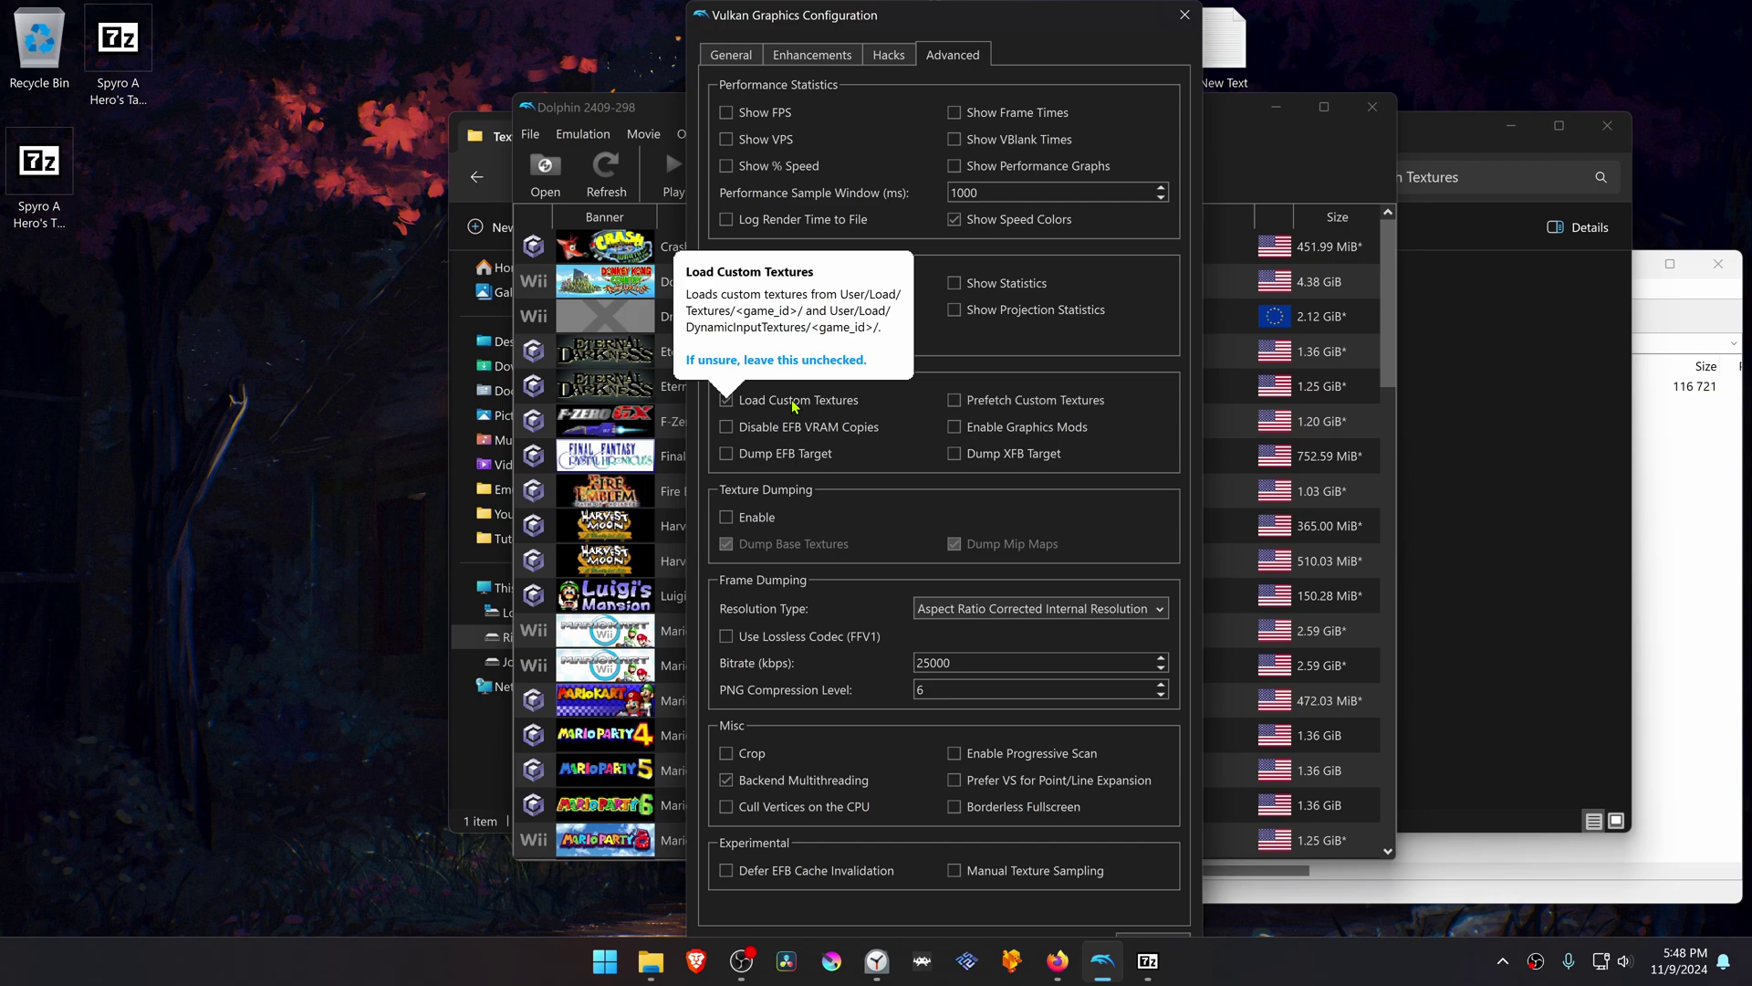
click(1184, 15)
text(spyro)
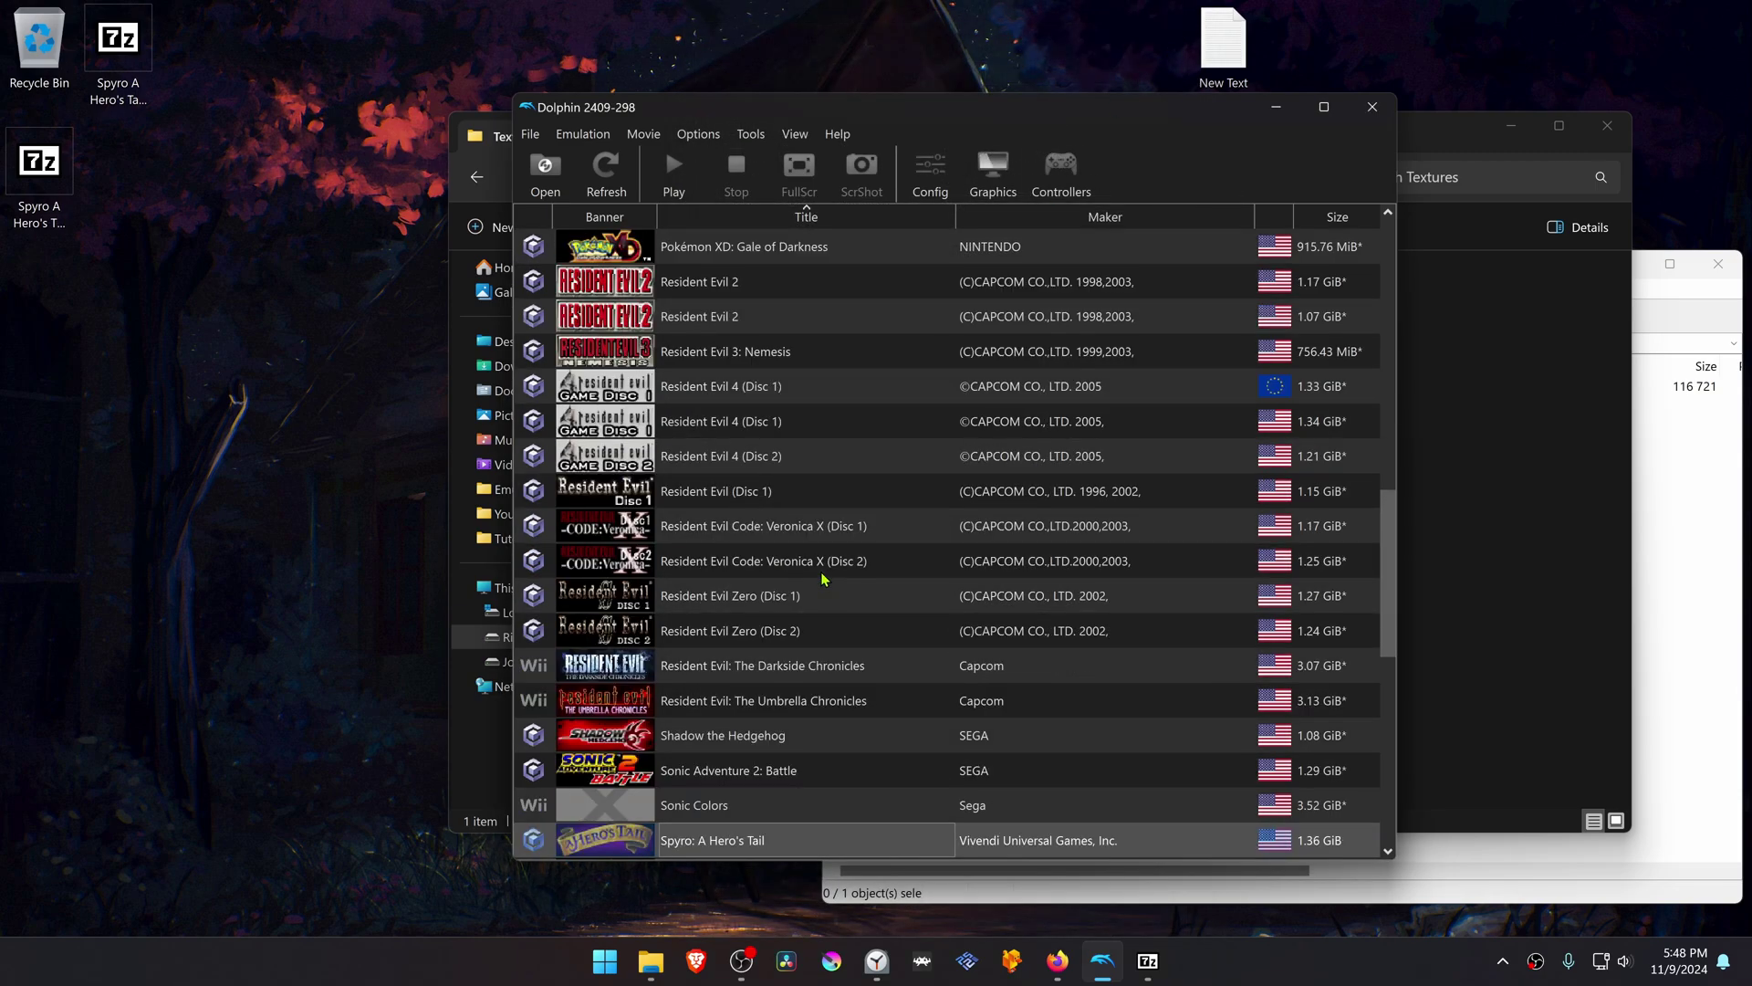
scroll(822, 579, down, 2)
Launch Spyro: A Hero's Tail from Dolphin's game list.
double_click(801, 629)
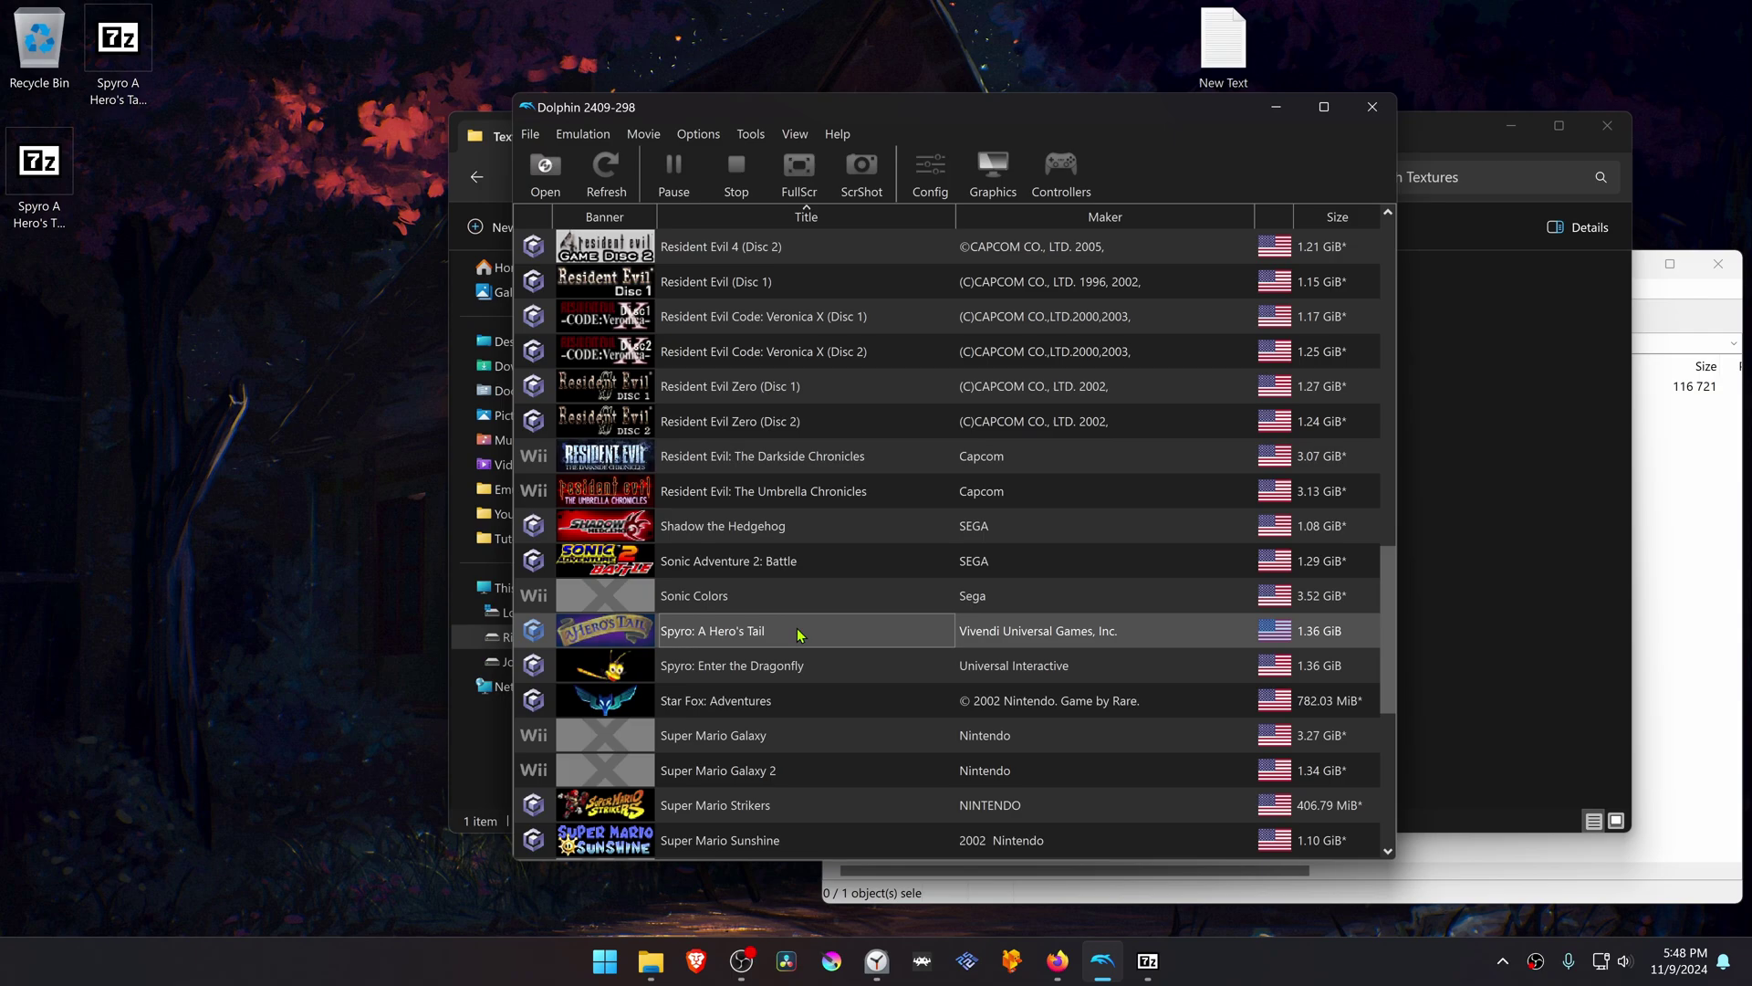